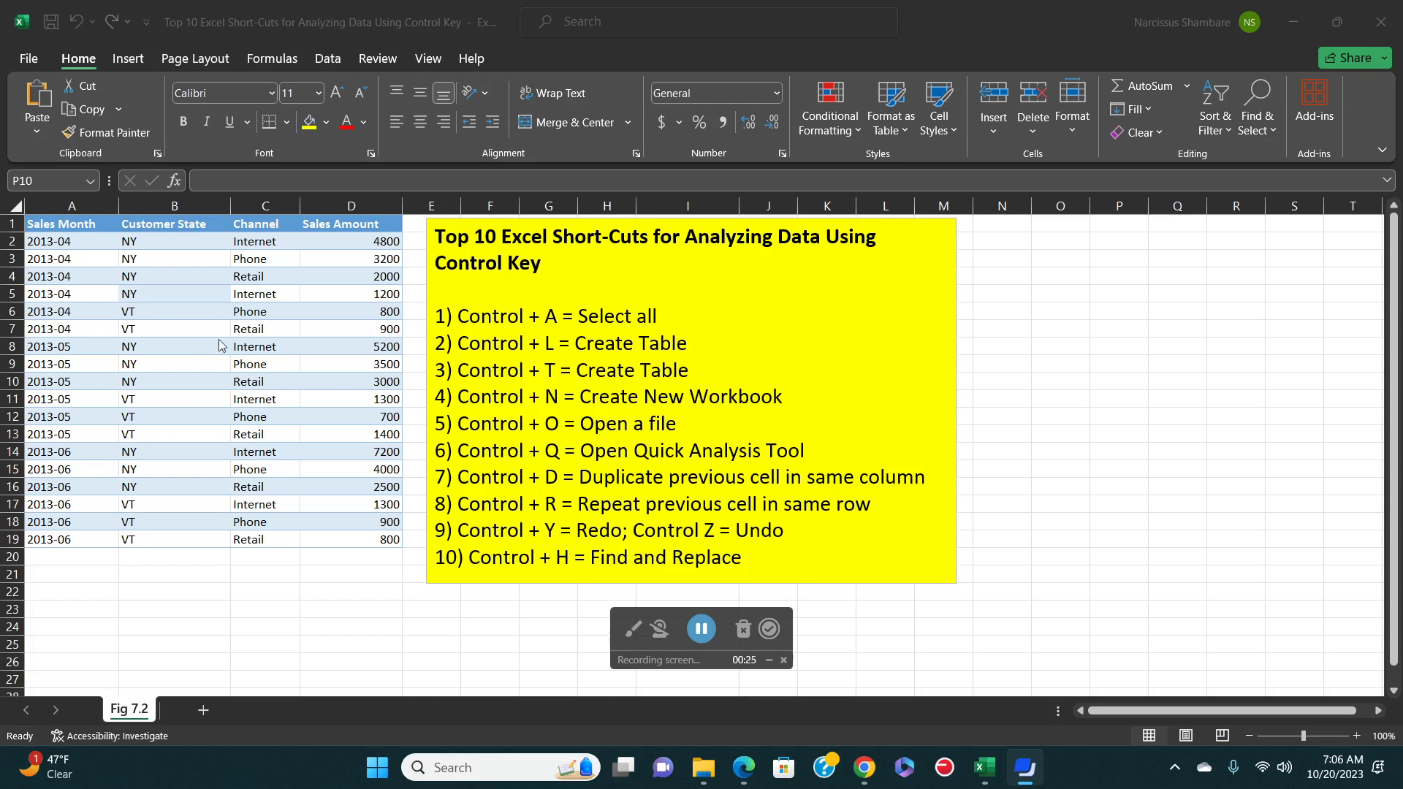
# Select the entire sales data range starting from cell B6, and return the selection to that single cell.
pyautogui.click(172, 312)
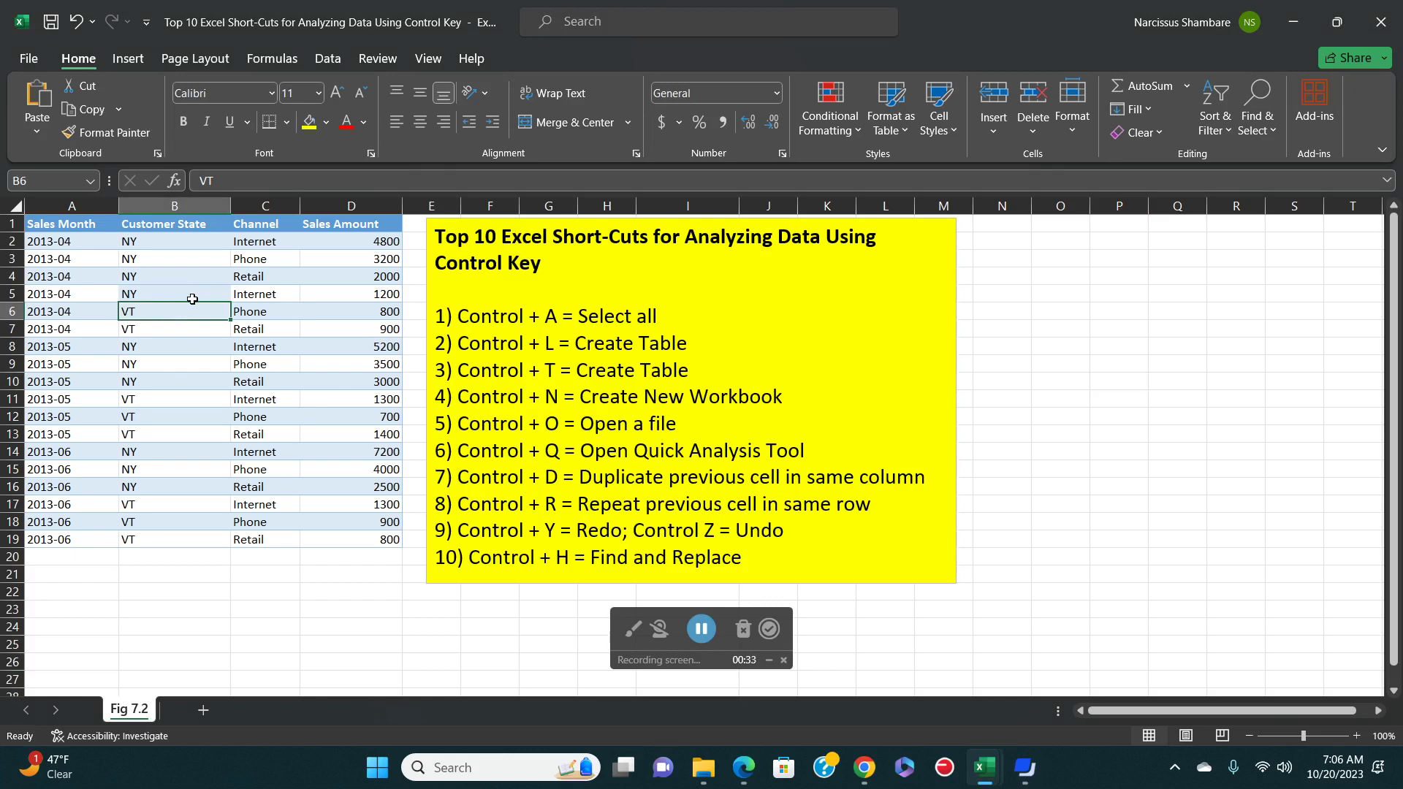
pyautogui.hotkey('ctrl', 'a')
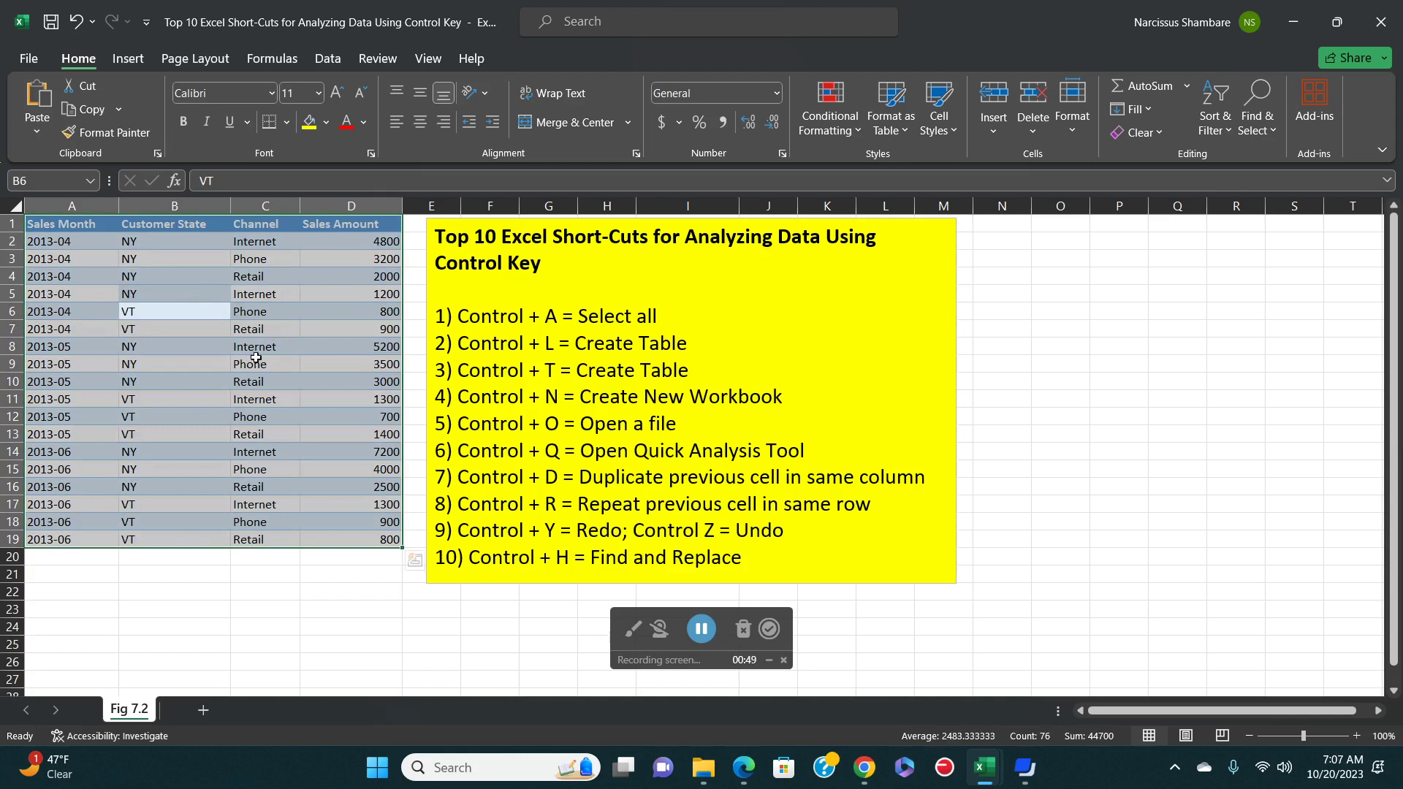
pyautogui.click(182, 319)
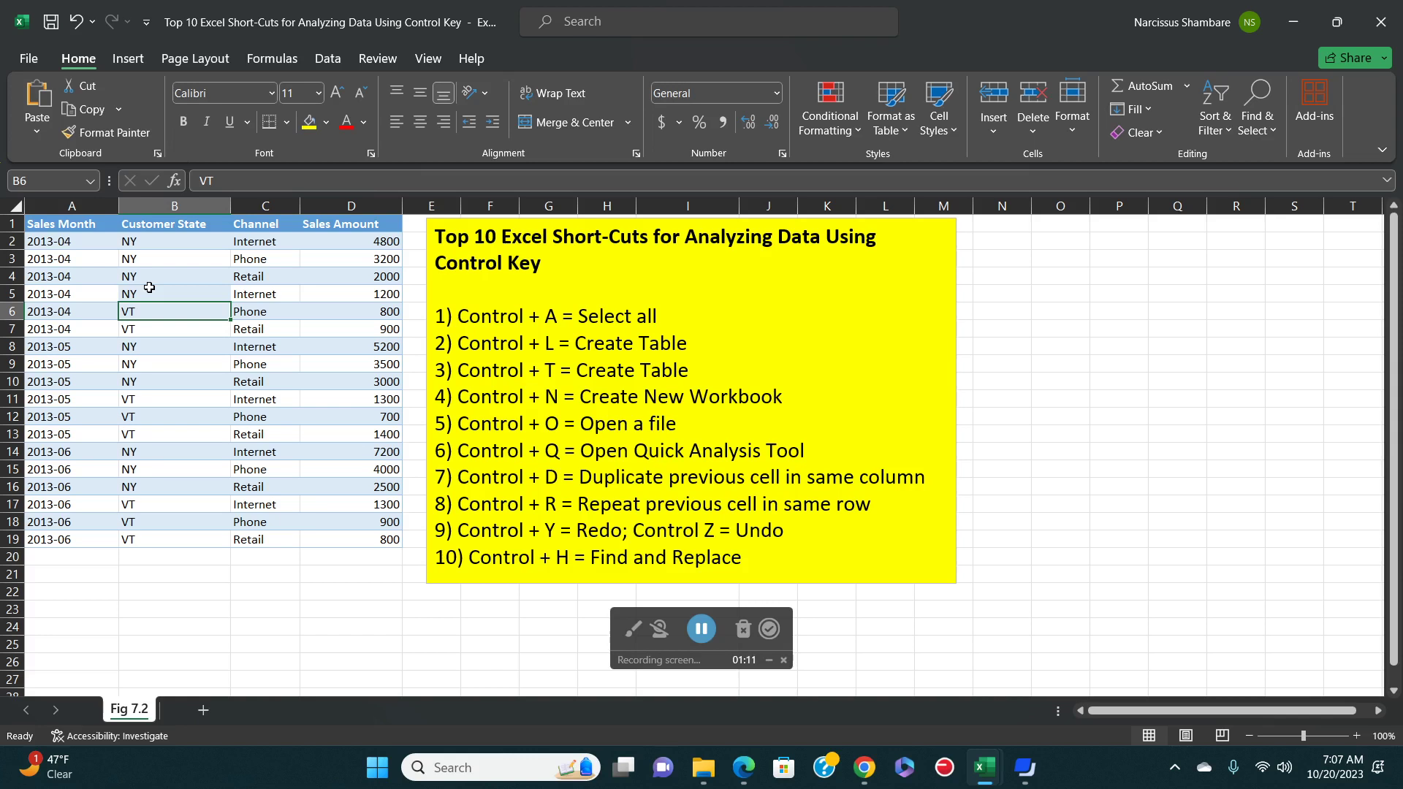
# Convert the sales data A1:D19 into a table with headers, and undo it after viewing the Sales Month filter options.
pyautogui.hotkey('ctrl', 'l')
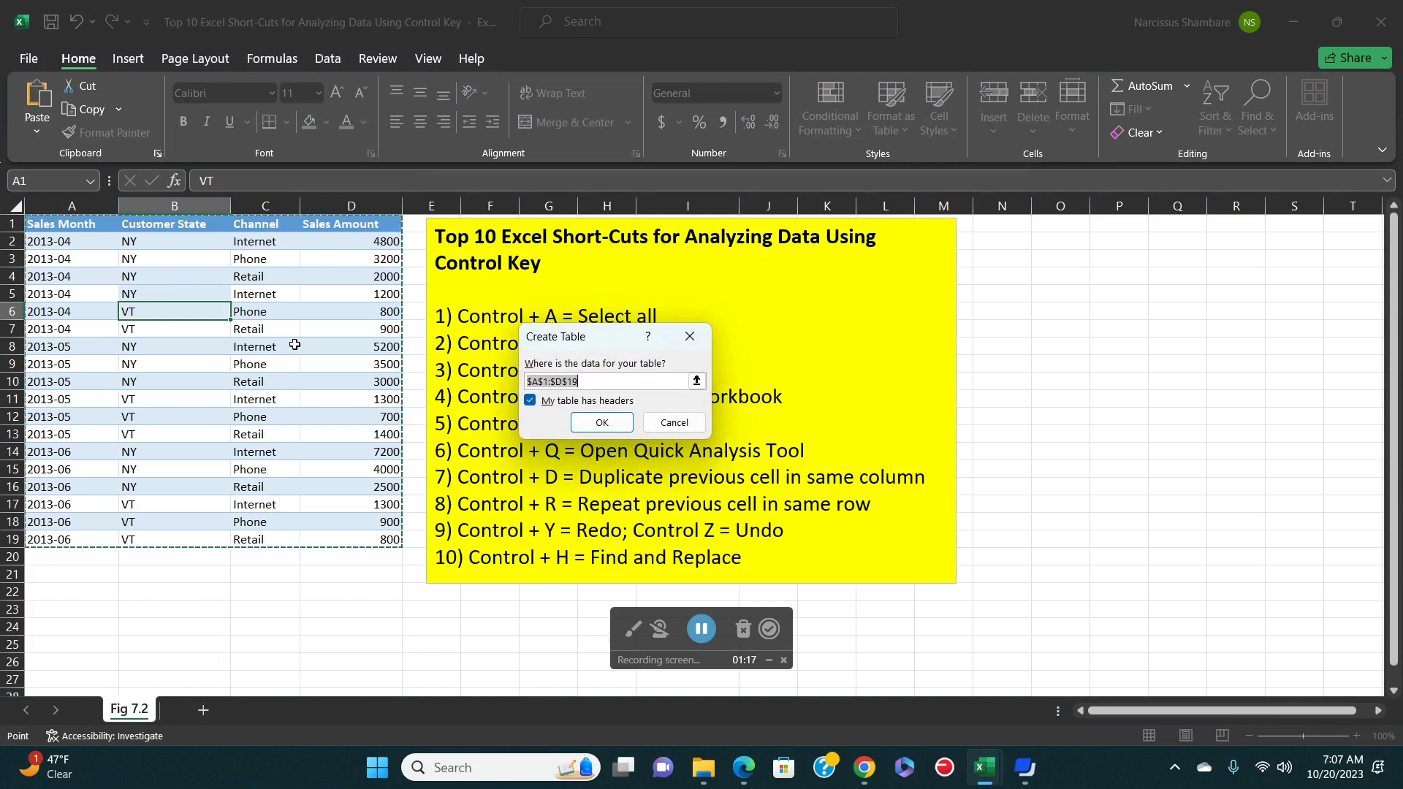
pyautogui.click(611, 428)
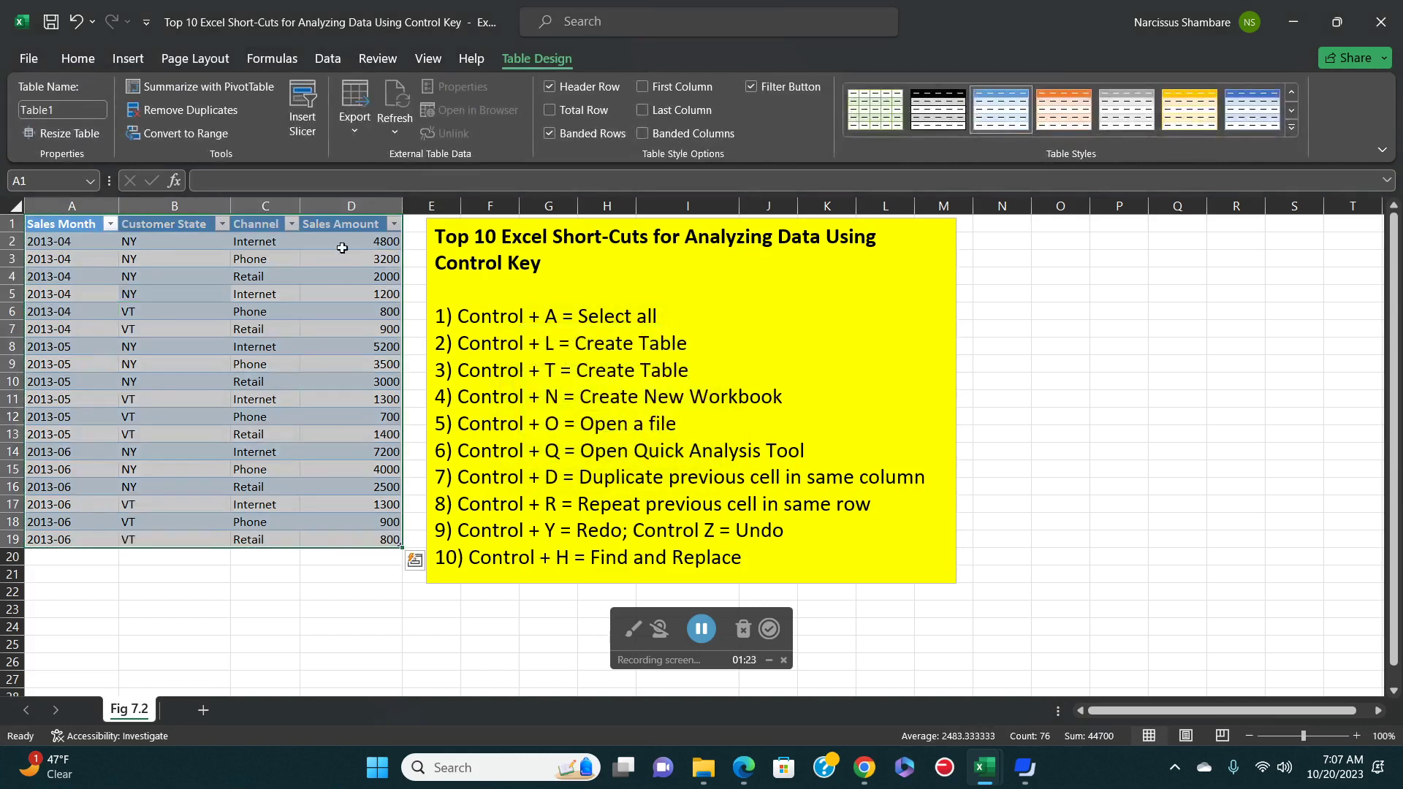
pyautogui.click(111, 223)
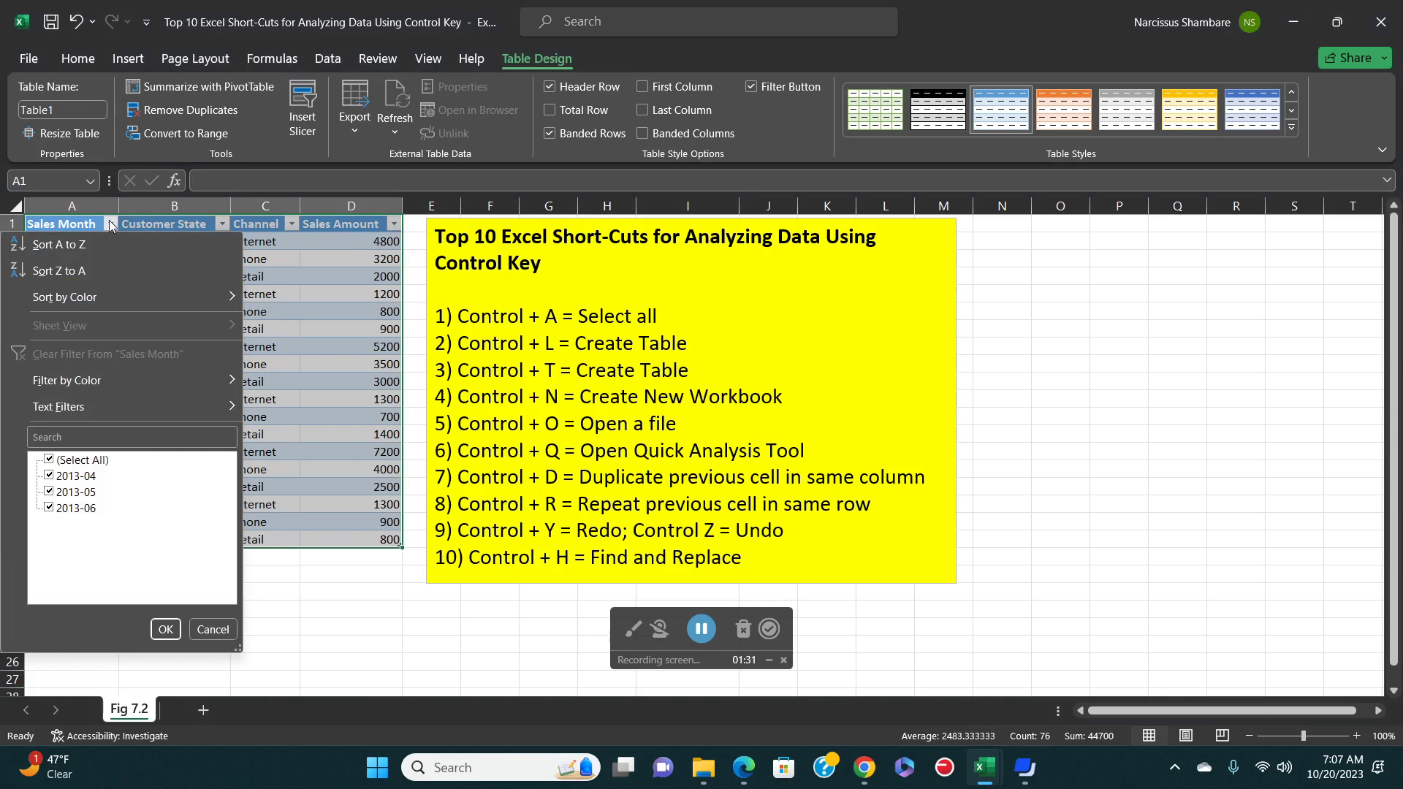
pyautogui.click(111, 224)
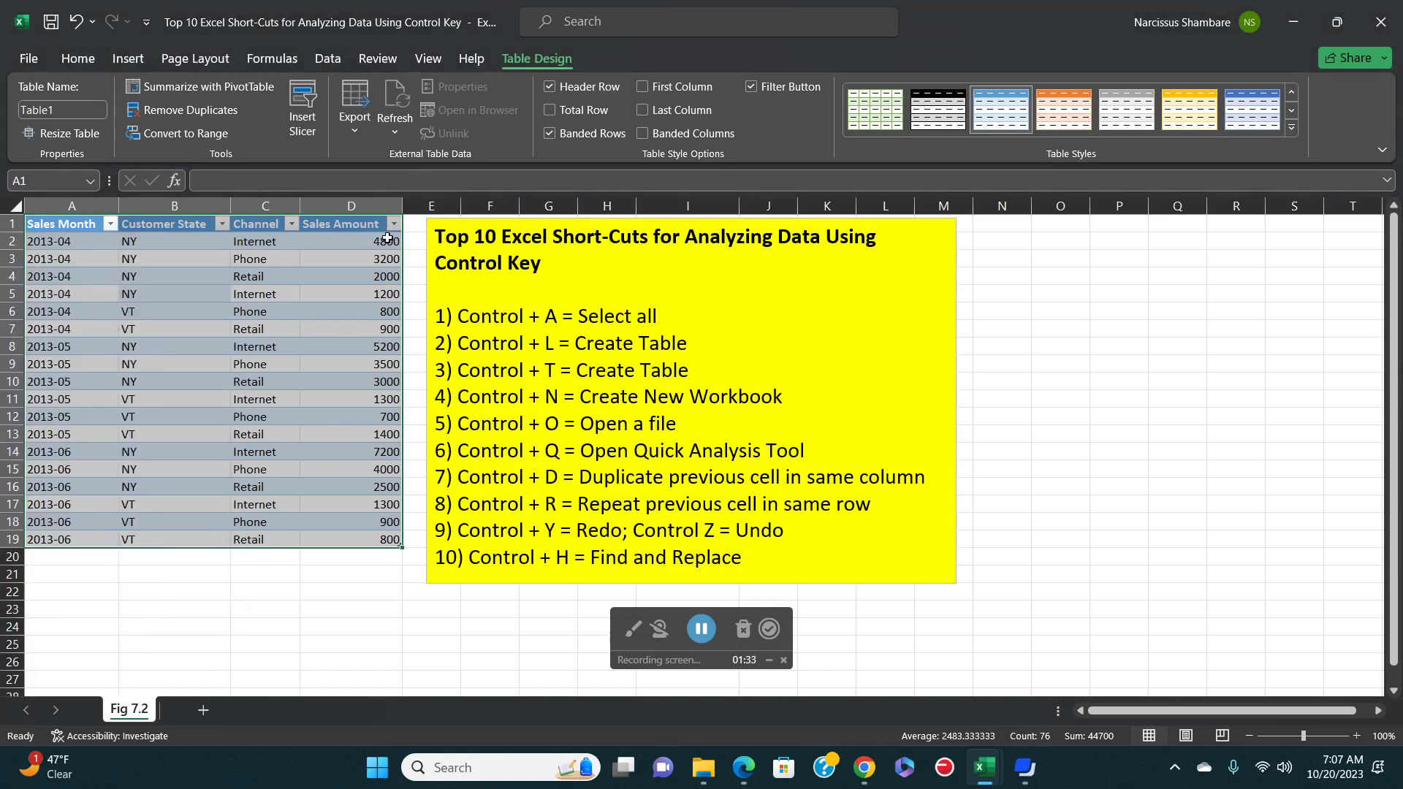
pyautogui.click(76, 22)
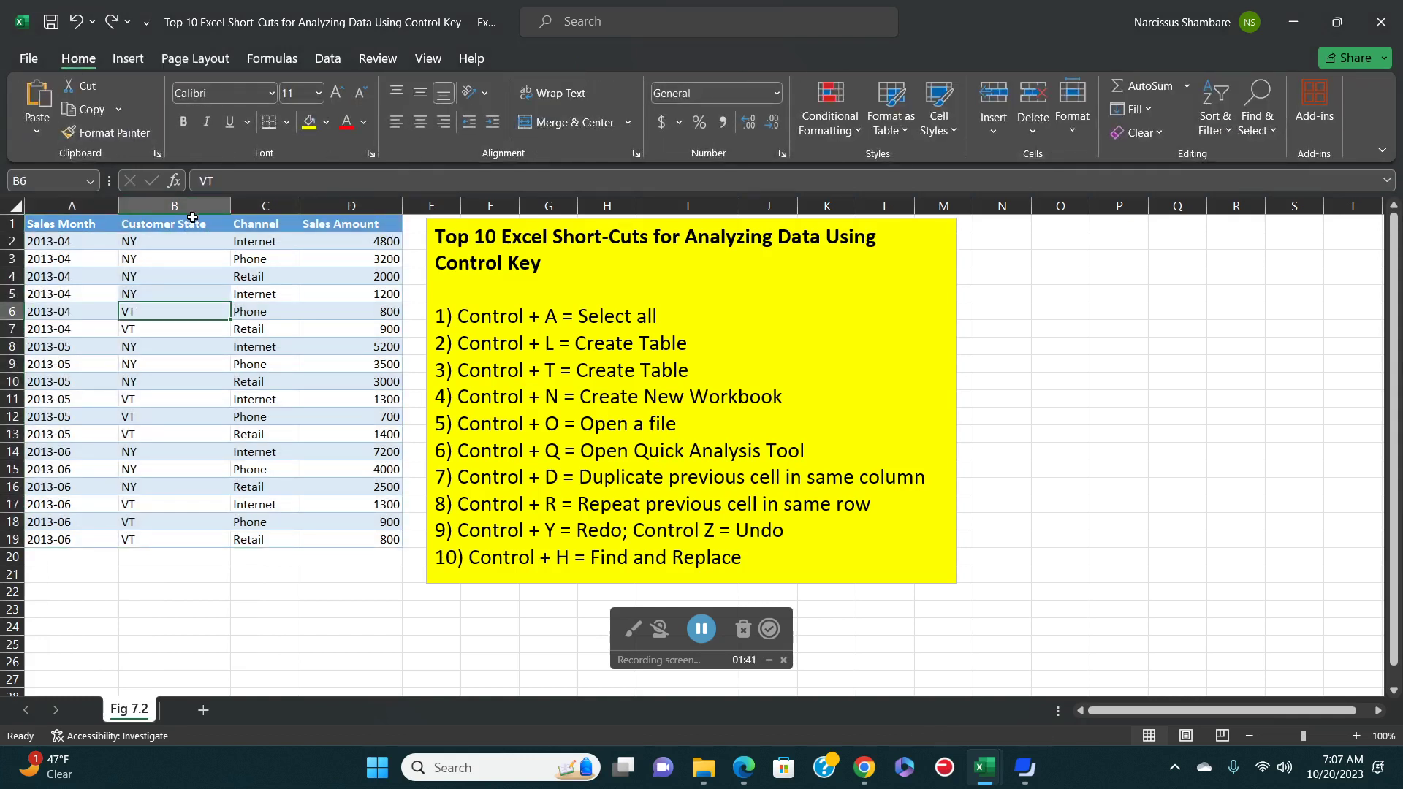
# Create a table with headers from A1:D19 a second time and undo the conversion.
pyautogui.hotkey('ctrl', 't')
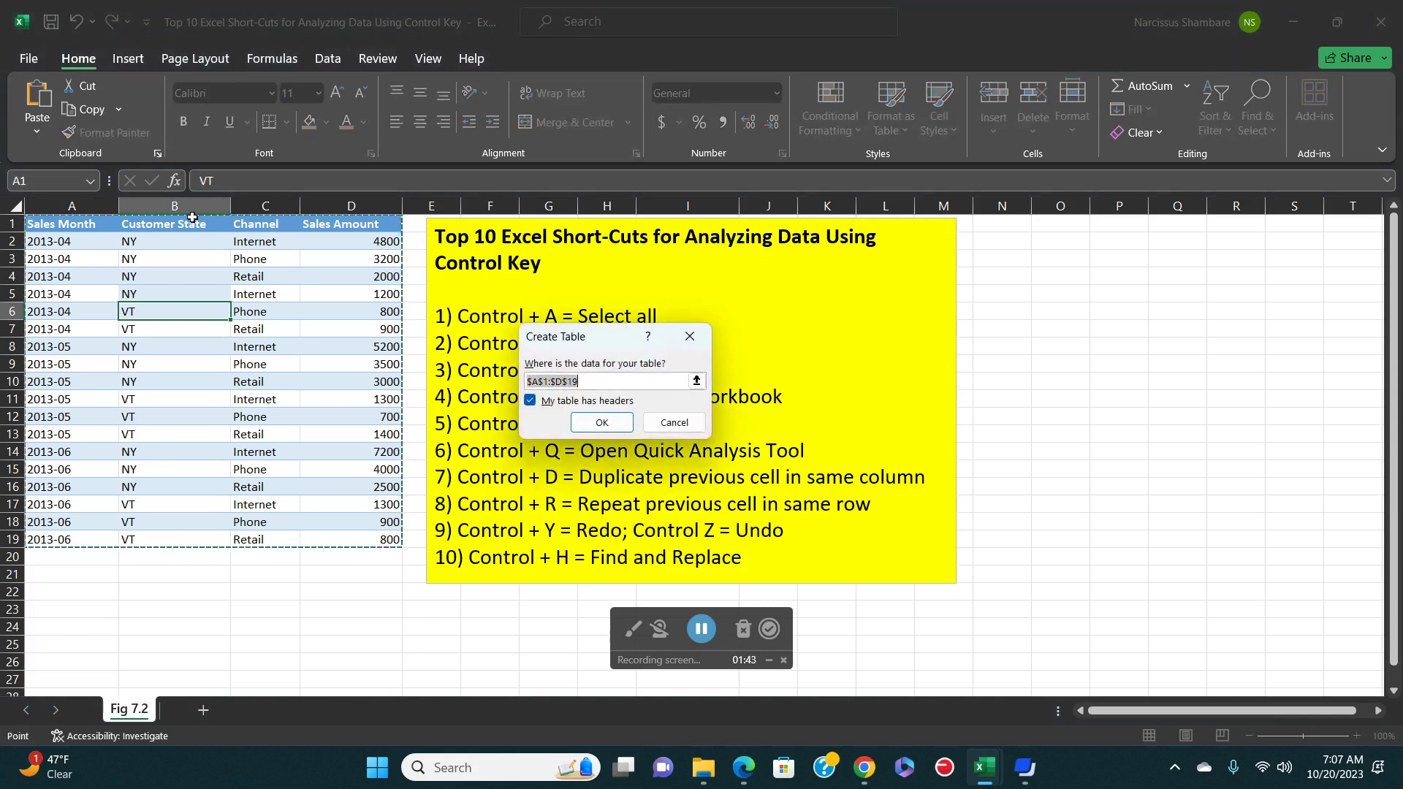
pyautogui.click(605, 422)
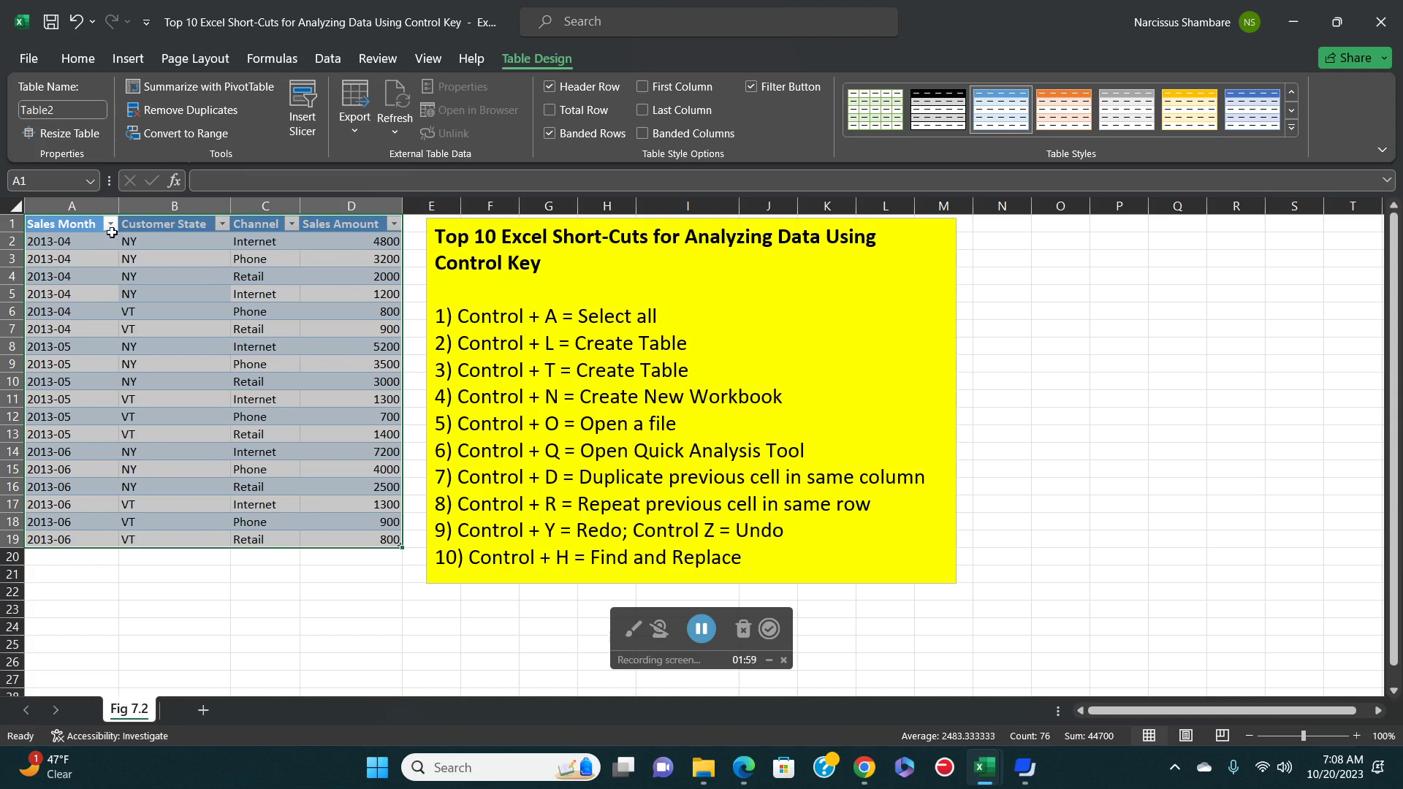
pyautogui.click(76, 28)
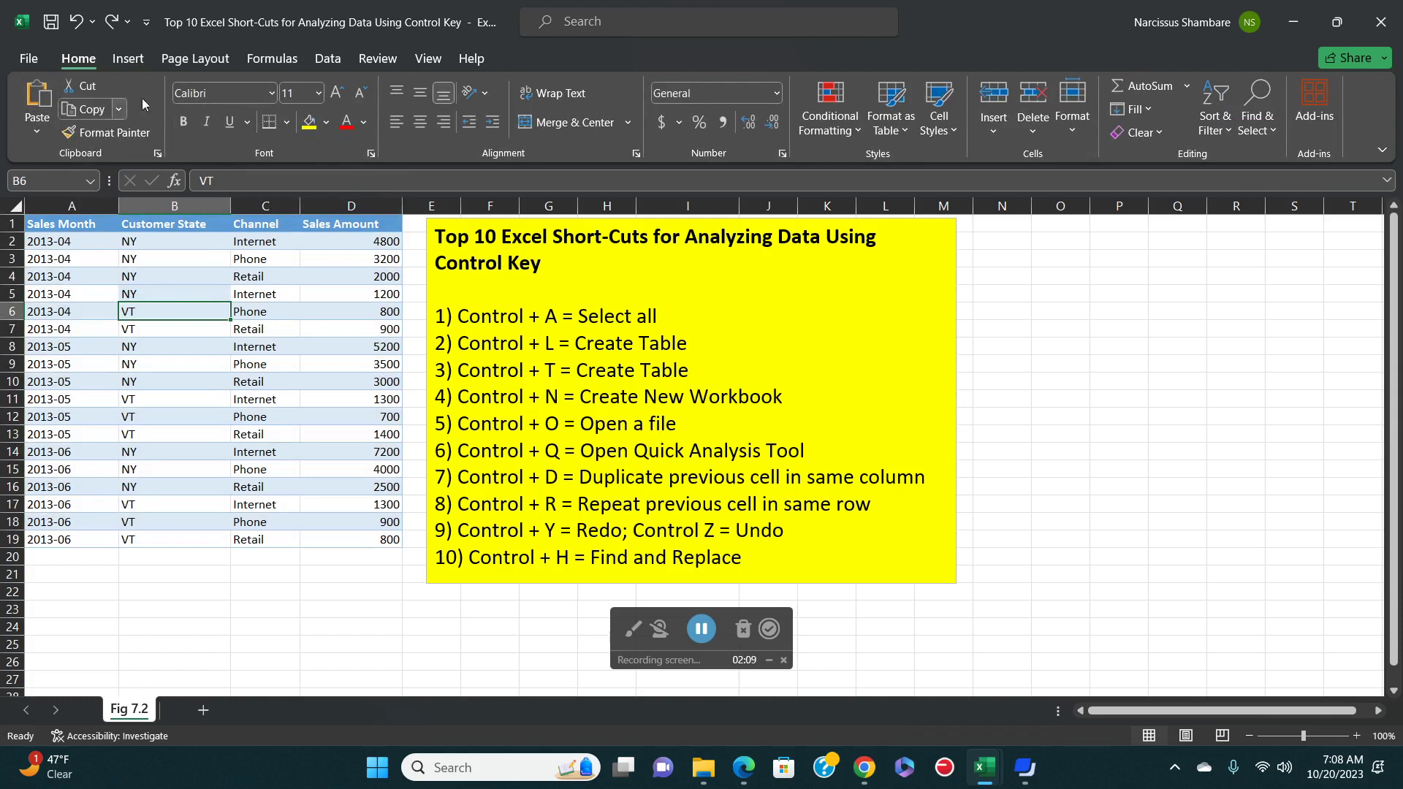
# Insert a table with headers over the sales data A1:D19 using the Table command, and undo the insertion.
pyautogui.click(136, 60)
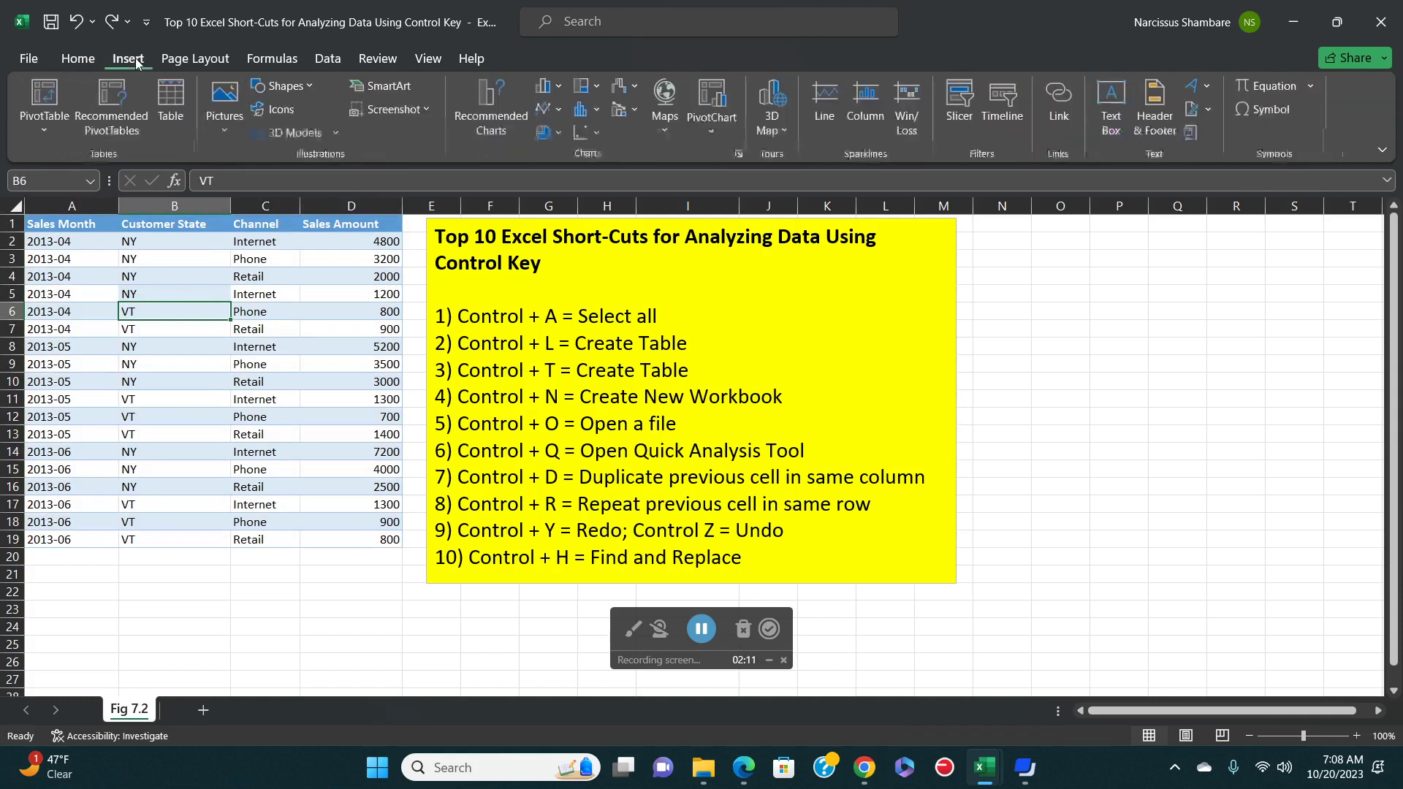
pyautogui.click(175, 110)
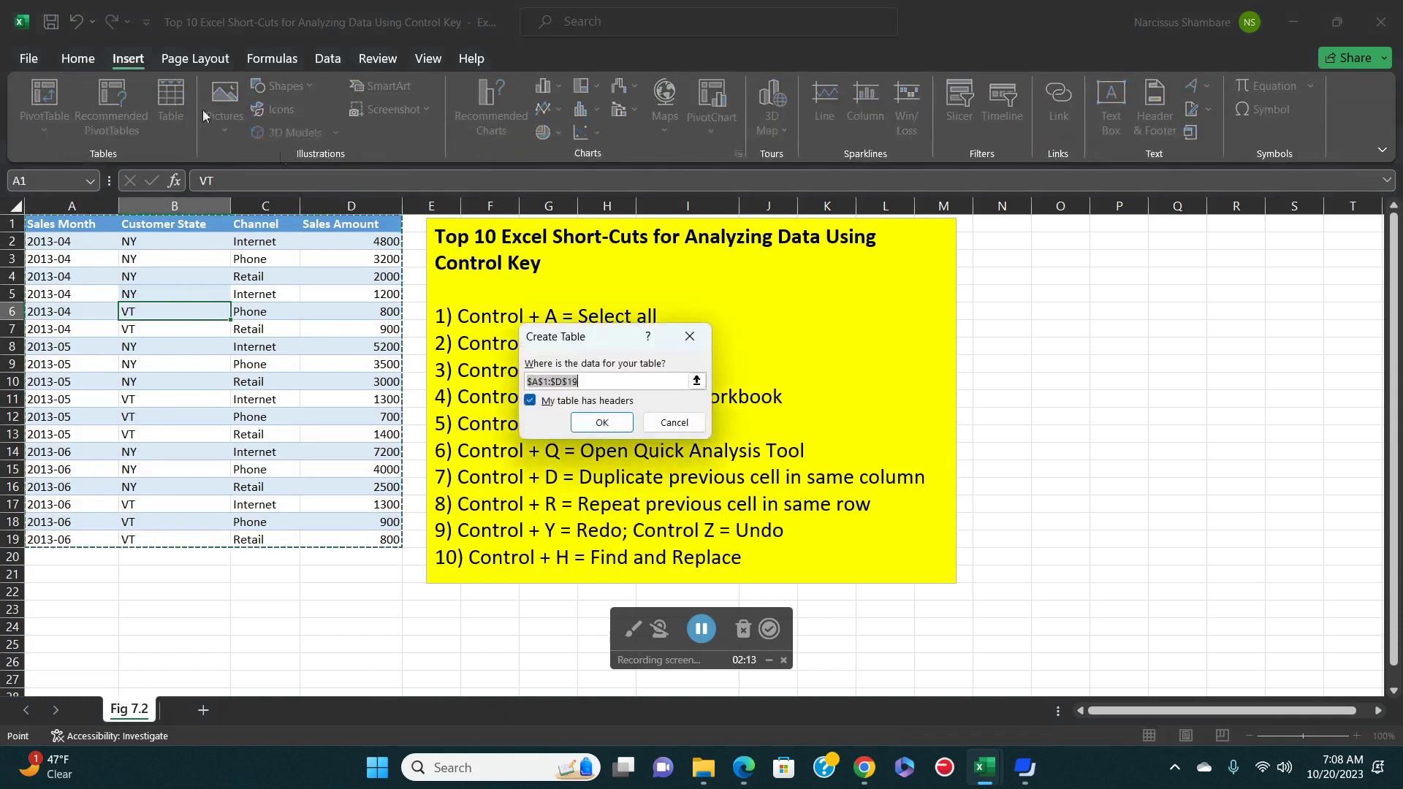
pyautogui.click(614, 428)
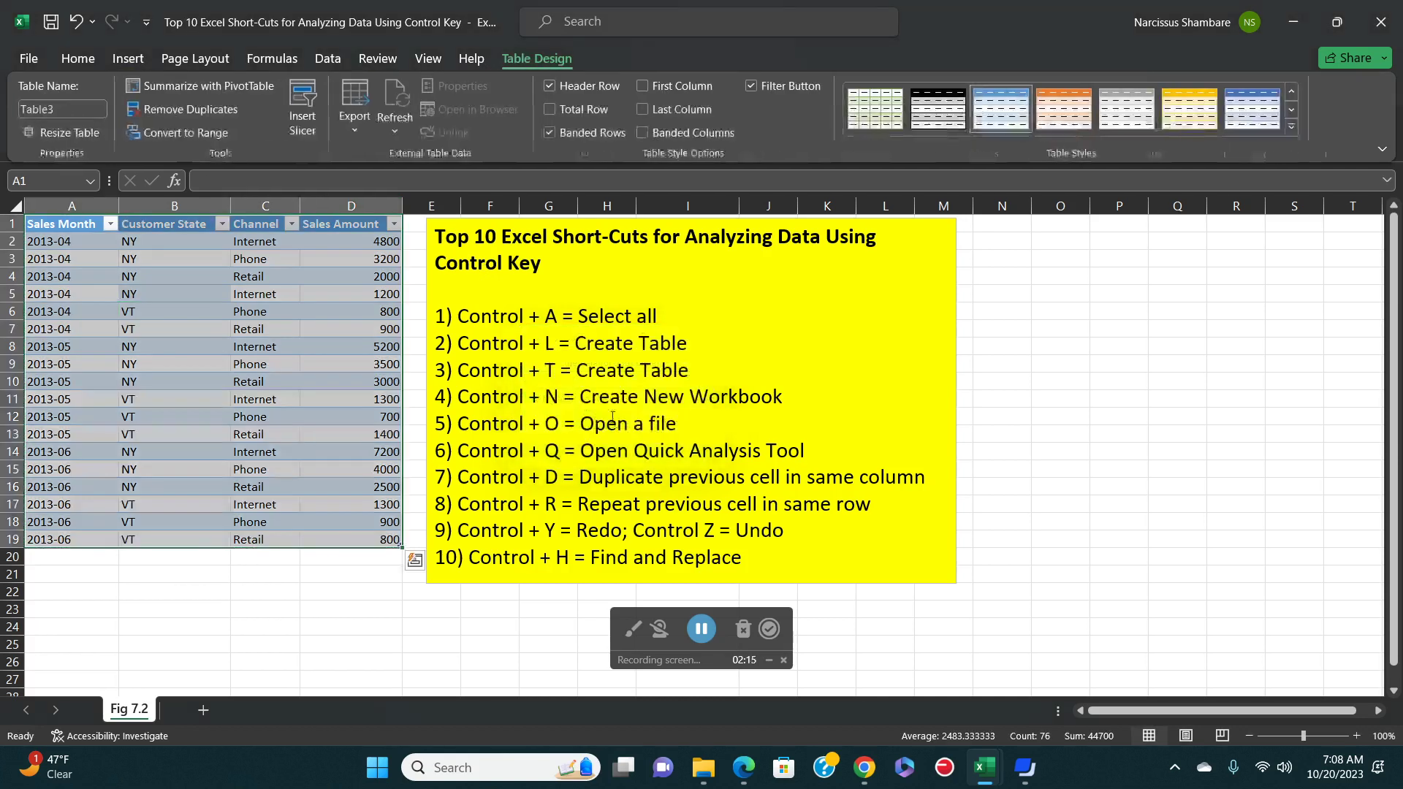
pyautogui.click(76, 24)
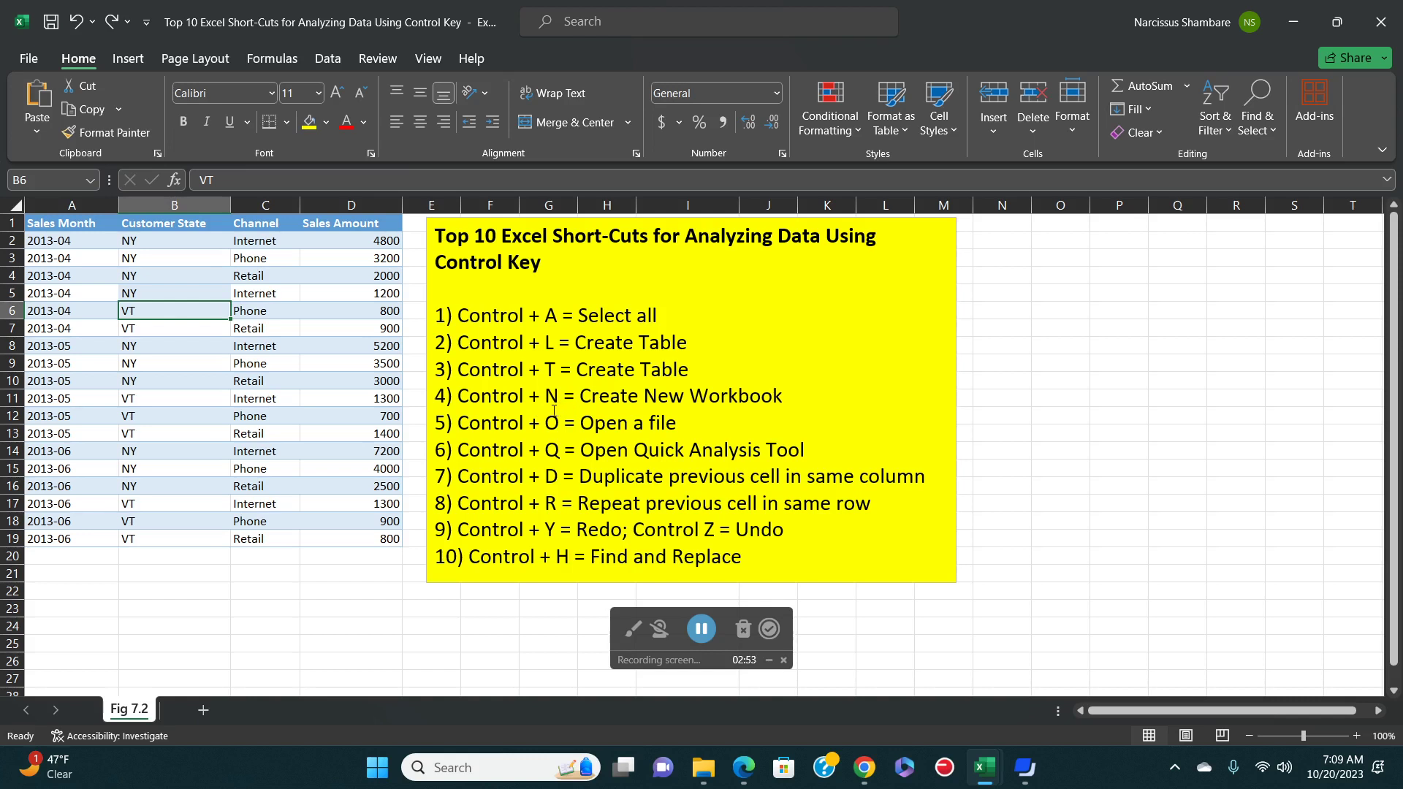
# Create a new blank workbook, and return to cell B6 in the sales data workbook.
pyautogui.hotkey('ctrl', 'n')
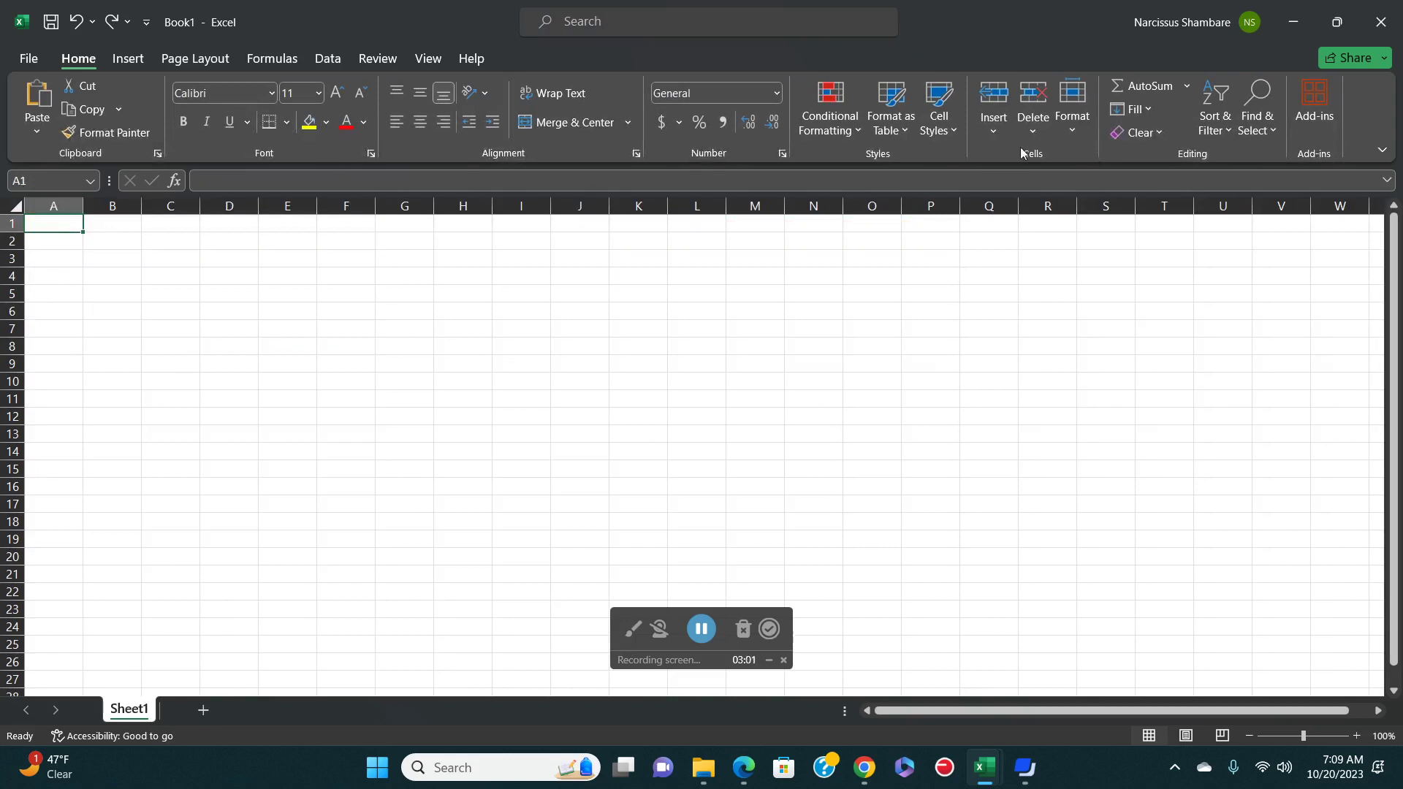
pyautogui.click(78, 24)
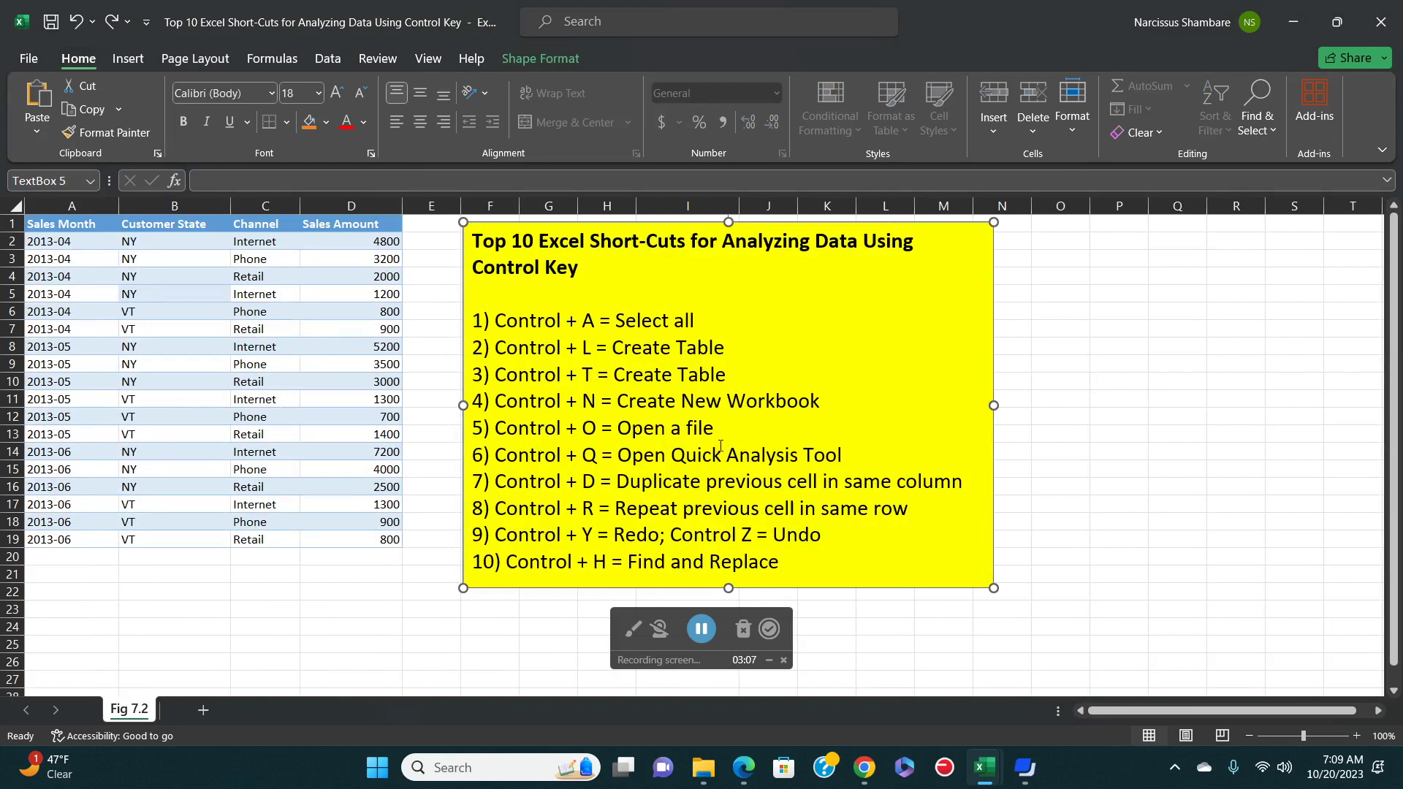
pyautogui.click(223, 307)
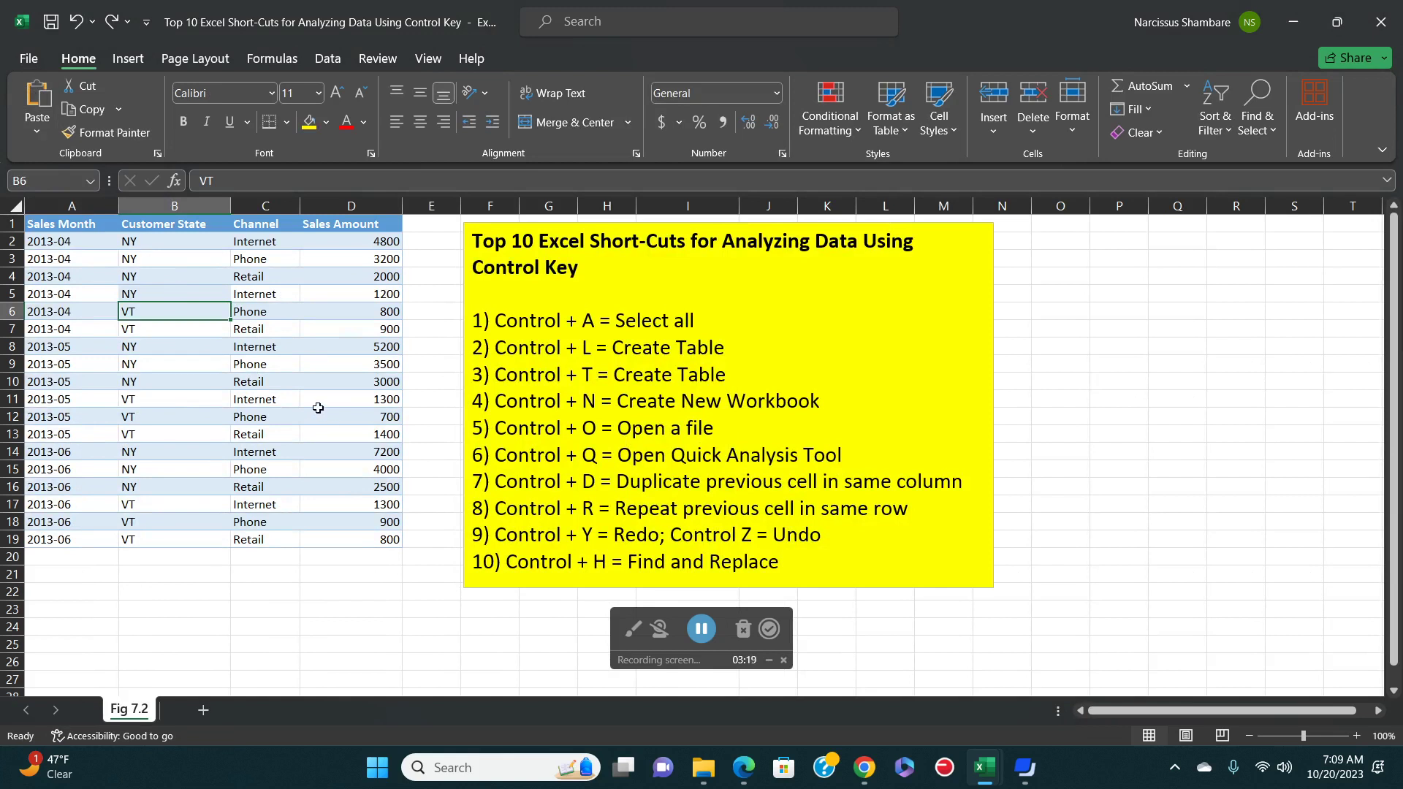
# Bring up the Open page with the recent workbooks and return to the worksheet without opening a file.
pyautogui.hotkey('ctrl', 'o')
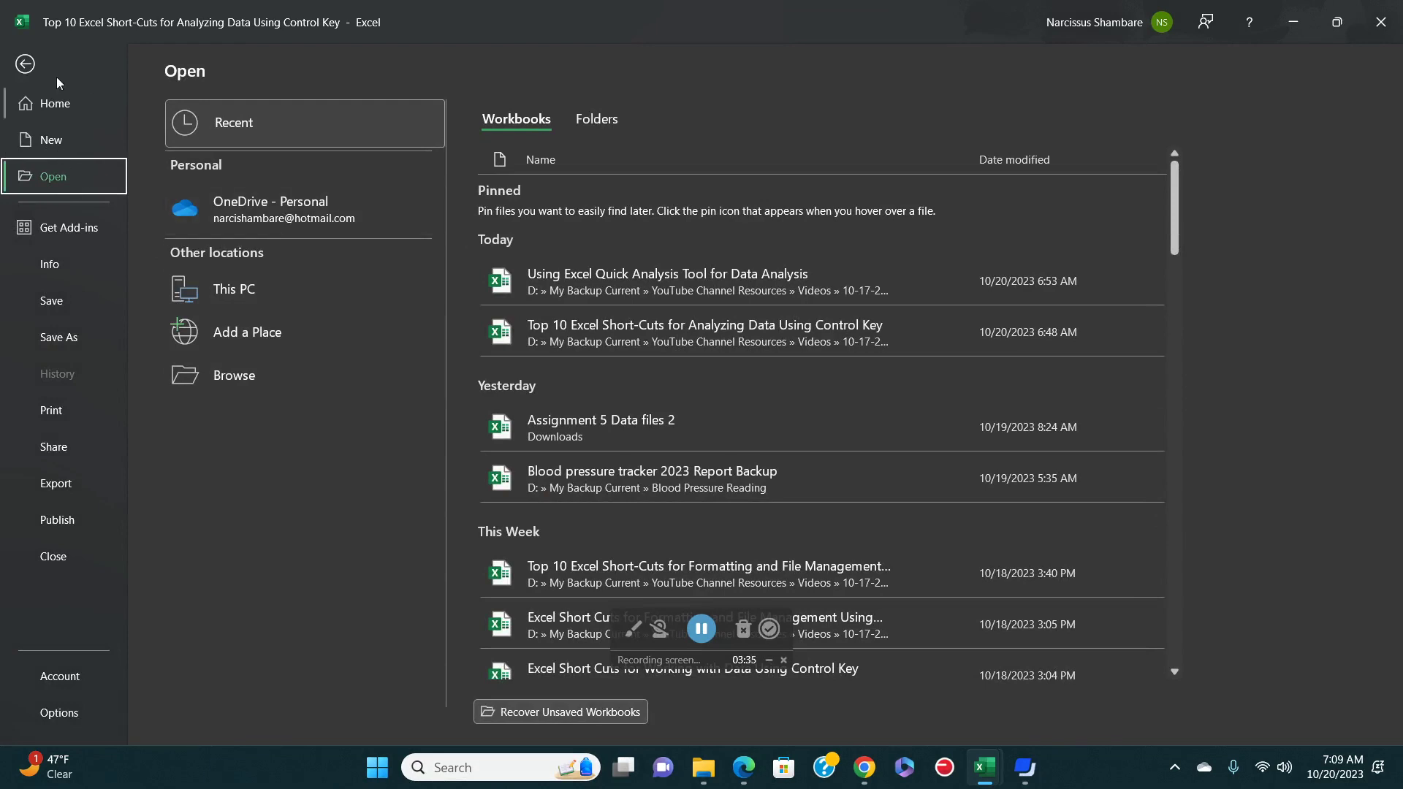
pyautogui.click(25, 65)
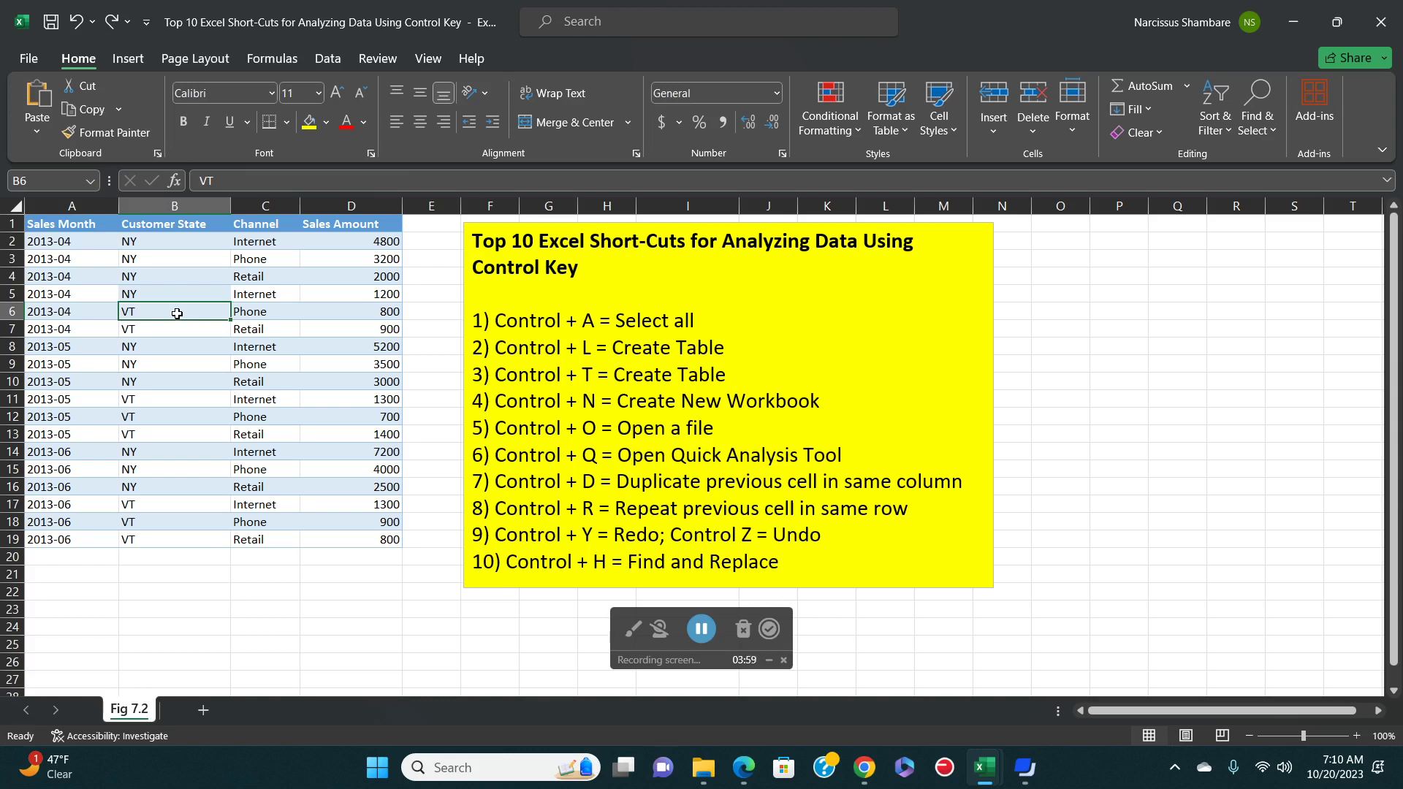
# Examine the Quick Analysis options for the sales data: Formatting, Charts, Totals, Tables and Sparklines.
pyautogui.hotkey('ctrl', 'q')
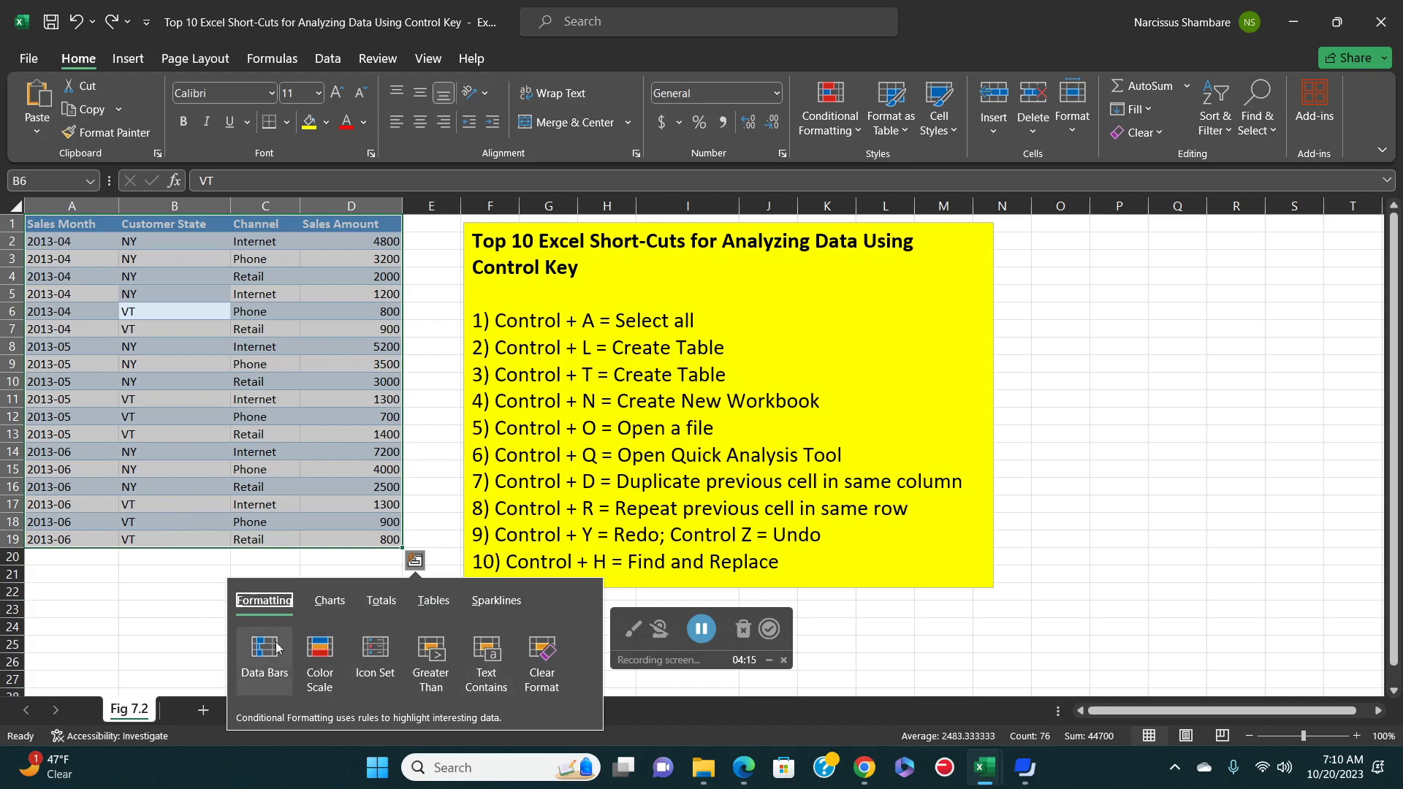
pyautogui.click(331, 602)
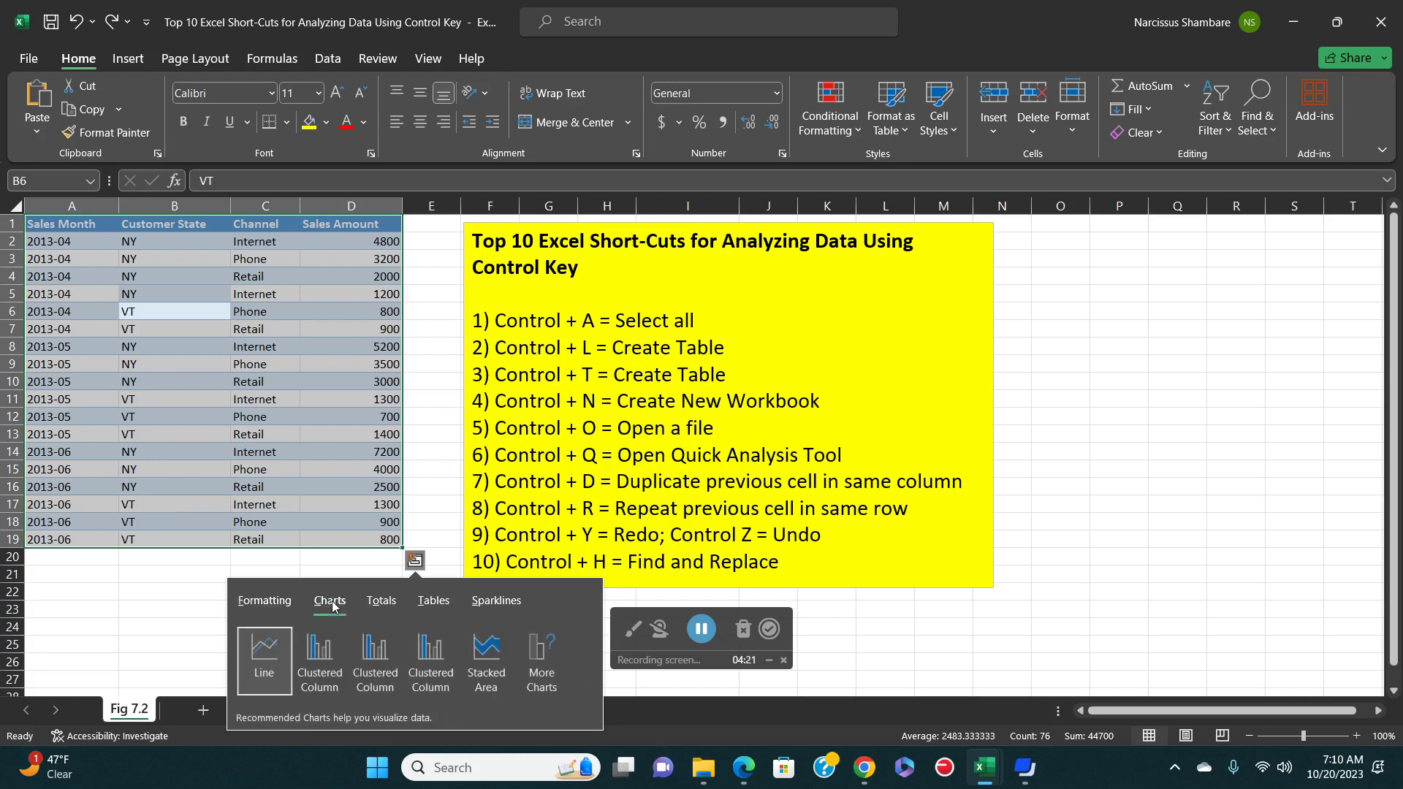
pyautogui.click(387, 602)
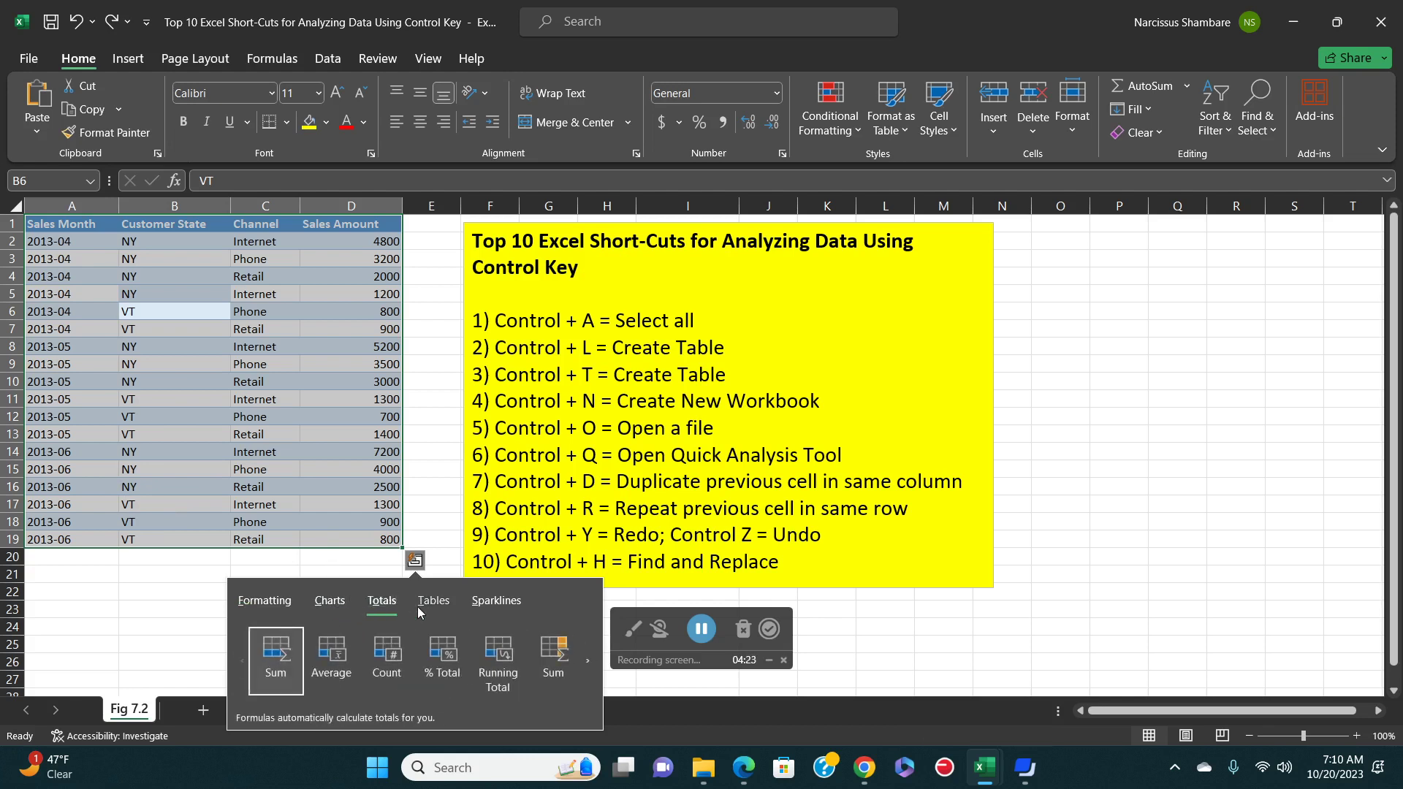
pyautogui.click(434, 604)
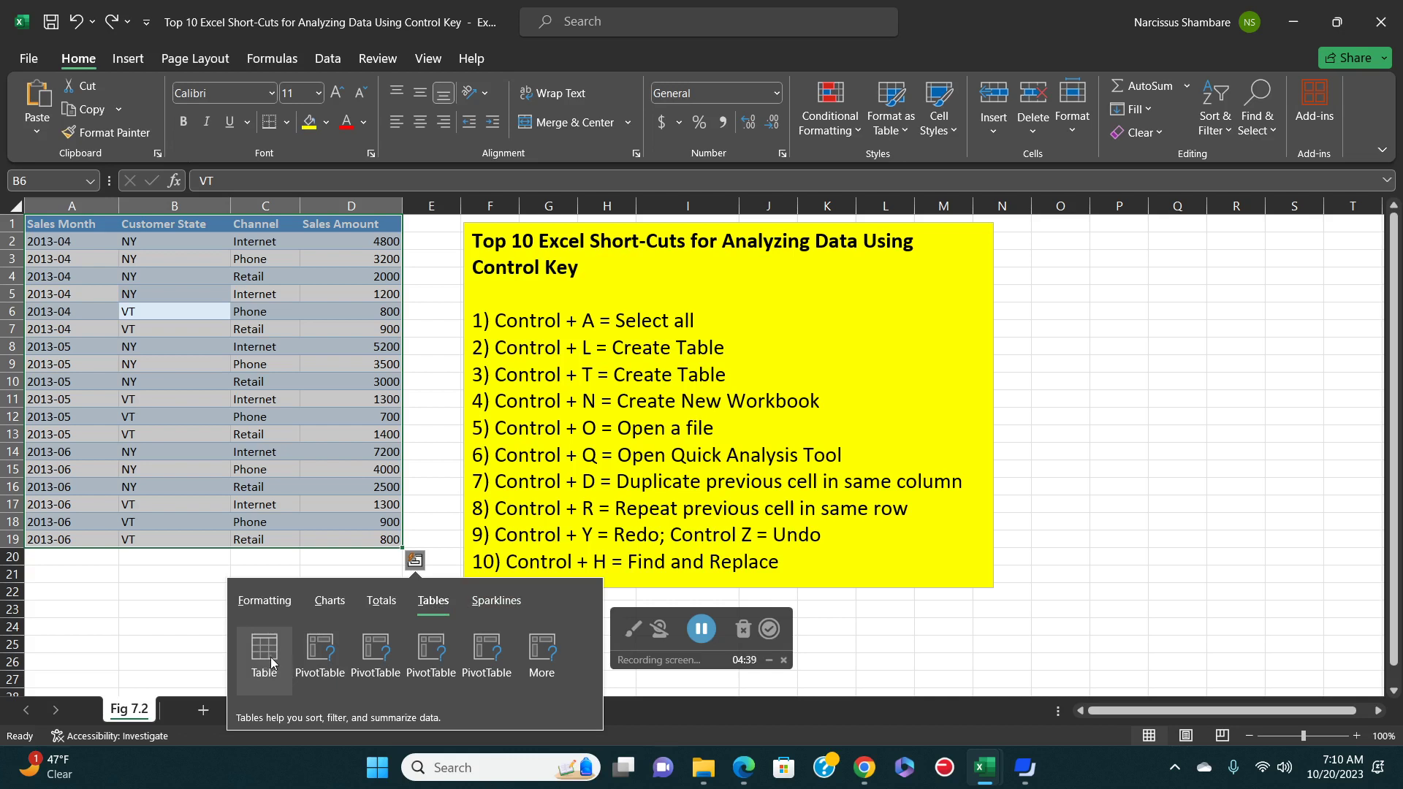
pyautogui.moveTo(269, 661)
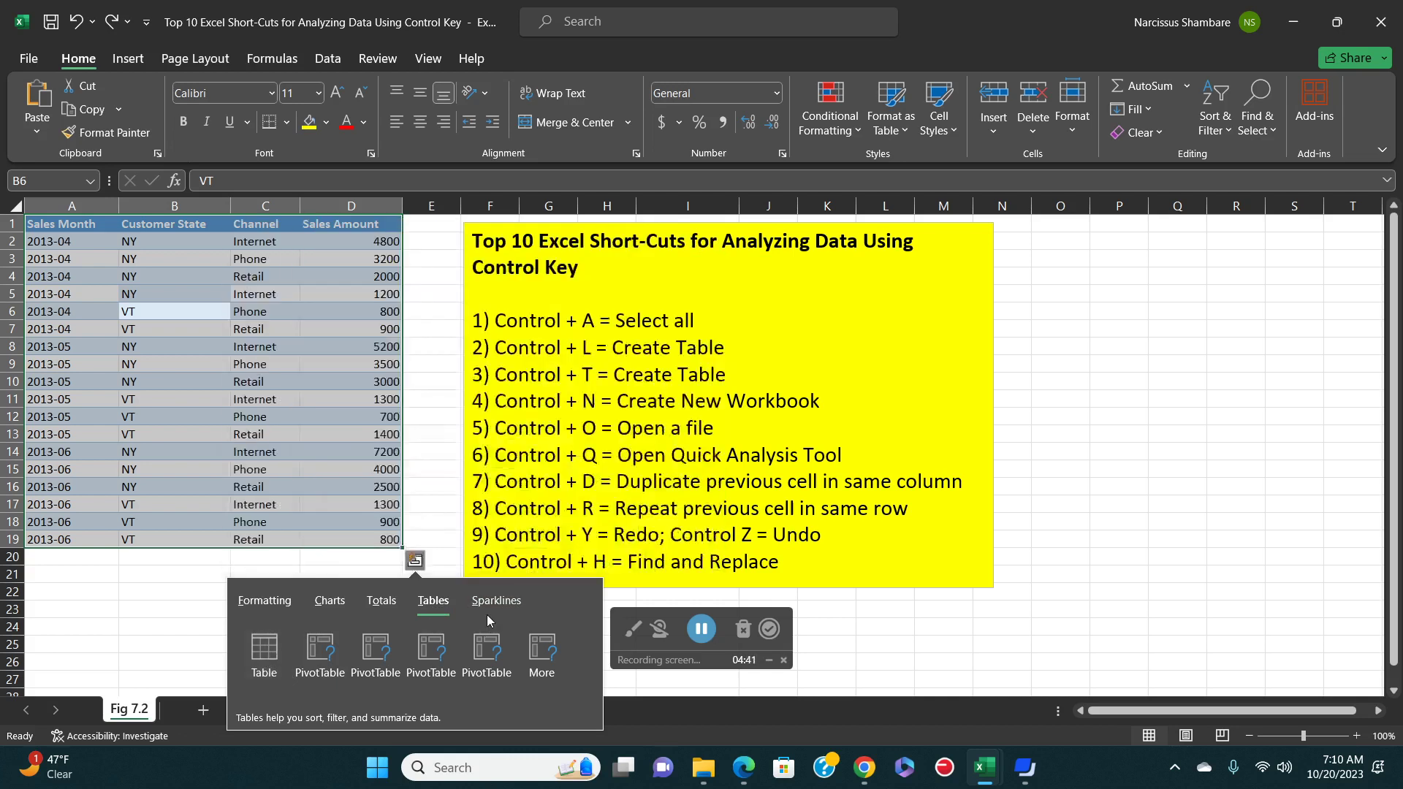
pyautogui.click(491, 599)
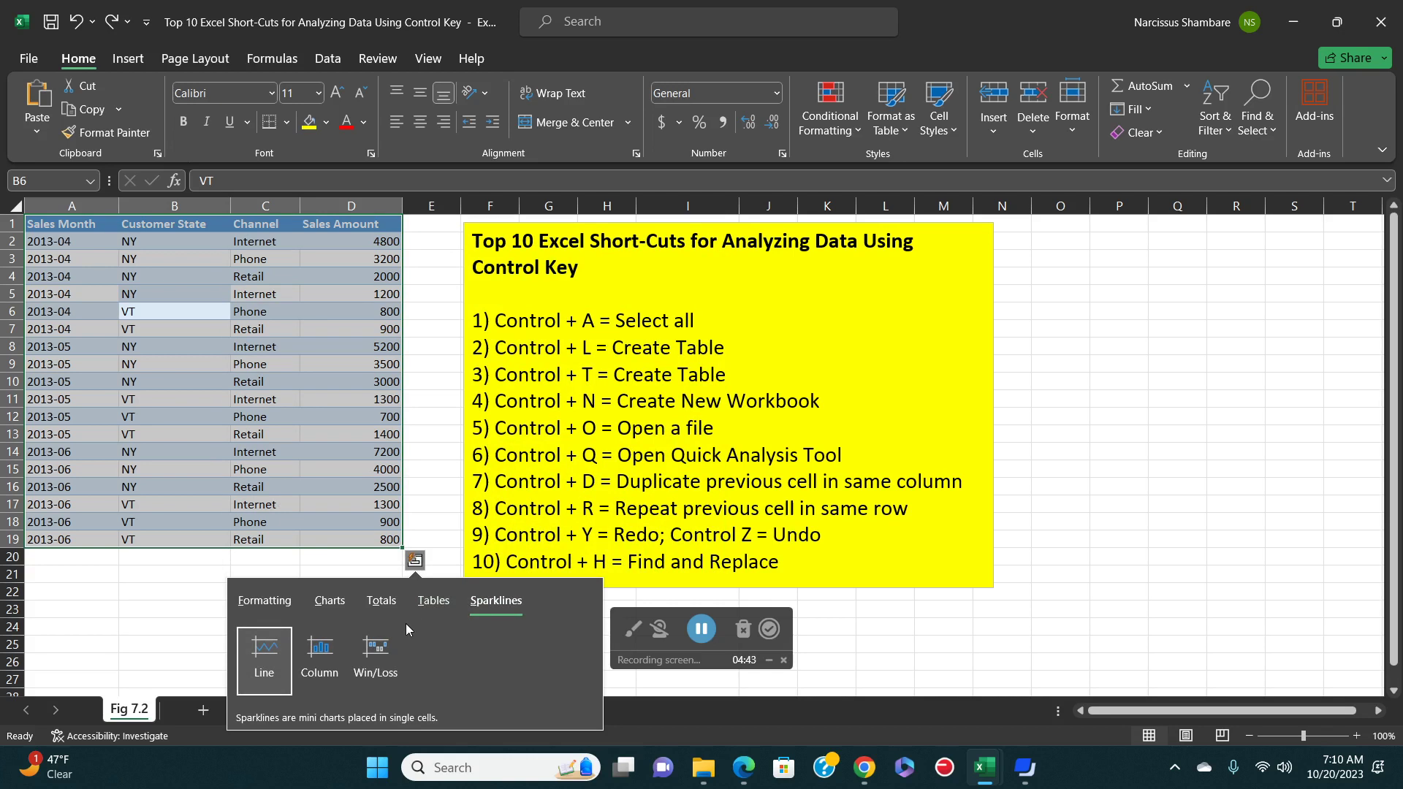
pyautogui.click(269, 602)
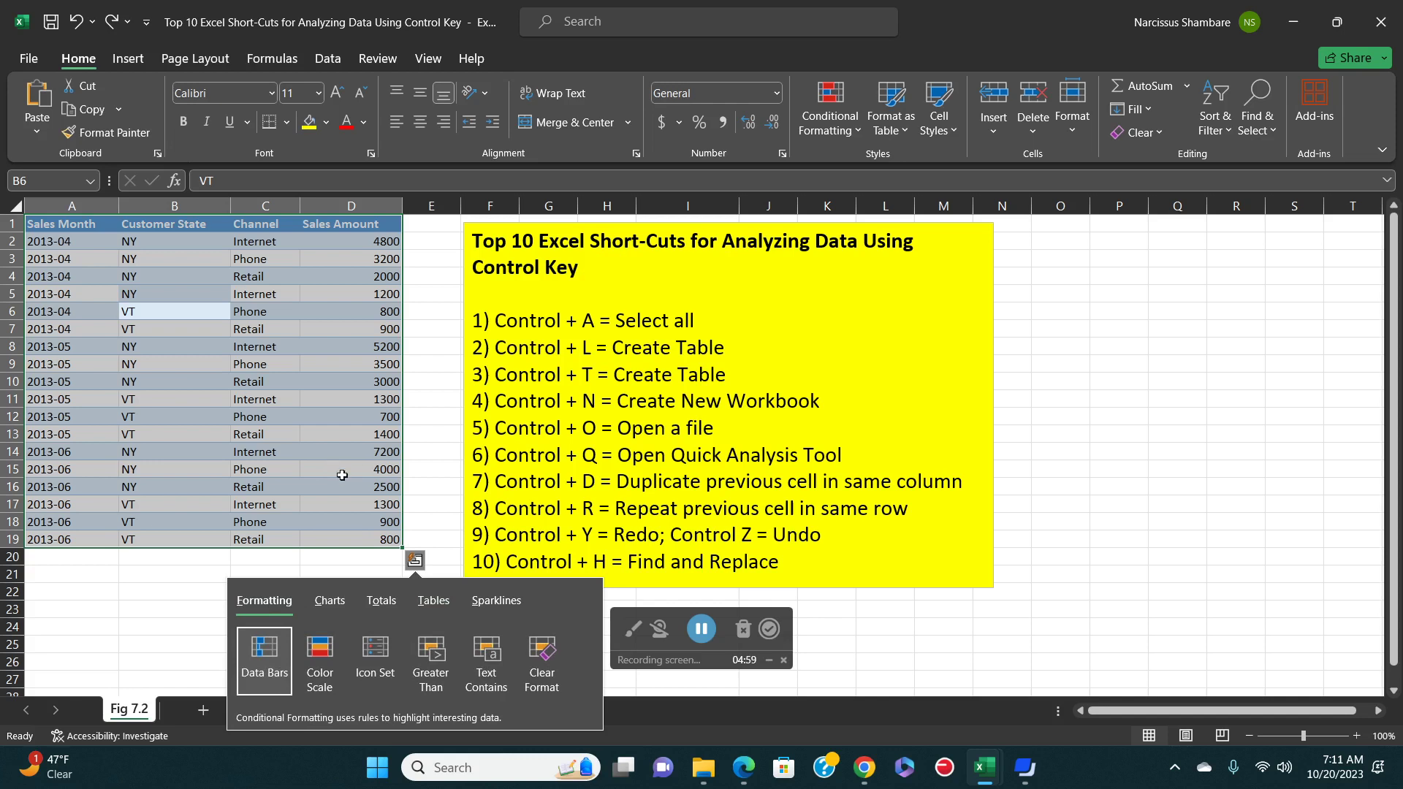
pyautogui.click(335, 522)
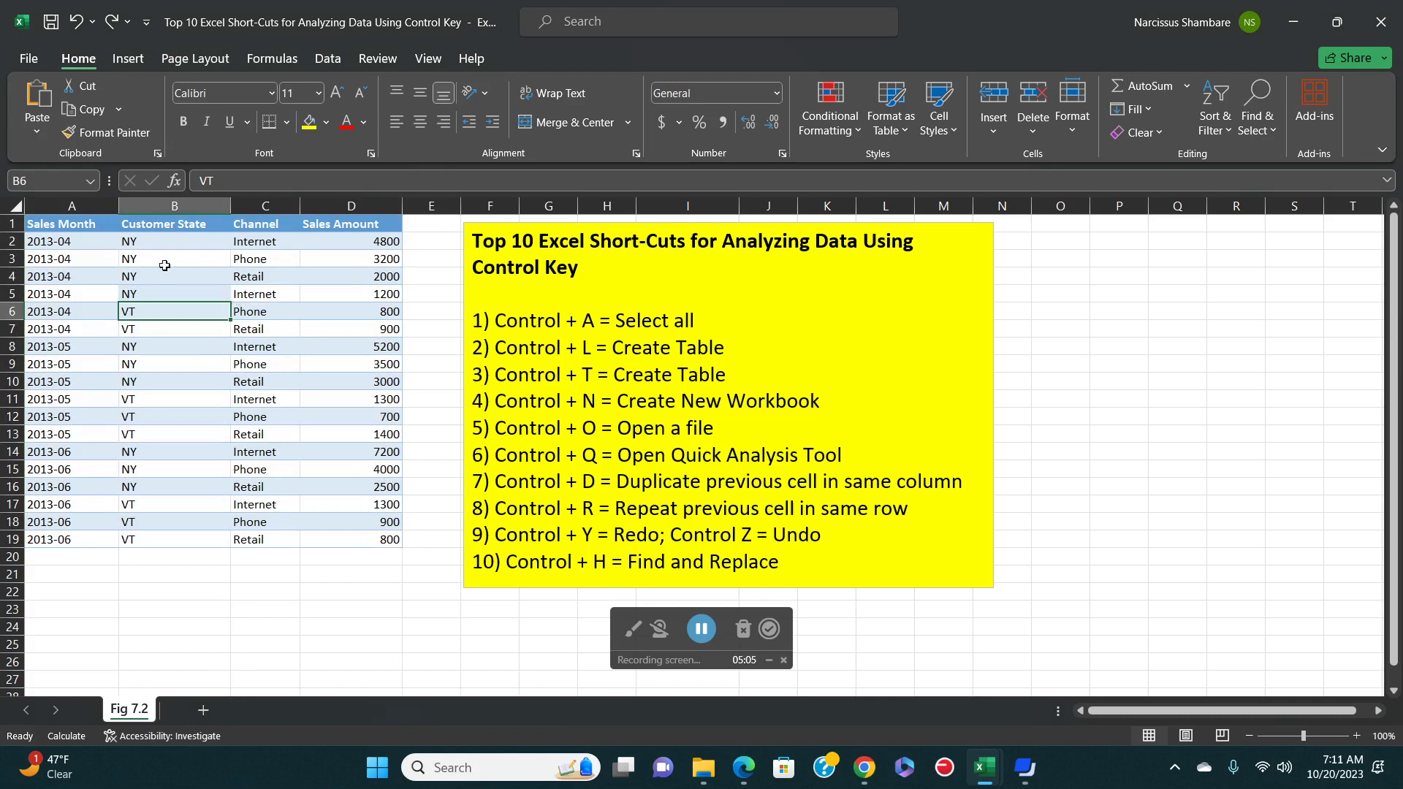
# Select A1:D19, view its Quick Analysis options from the selection, and dismiss them.
pyautogui.moveTo(67, 228); pyautogui.dragTo(371, 542)
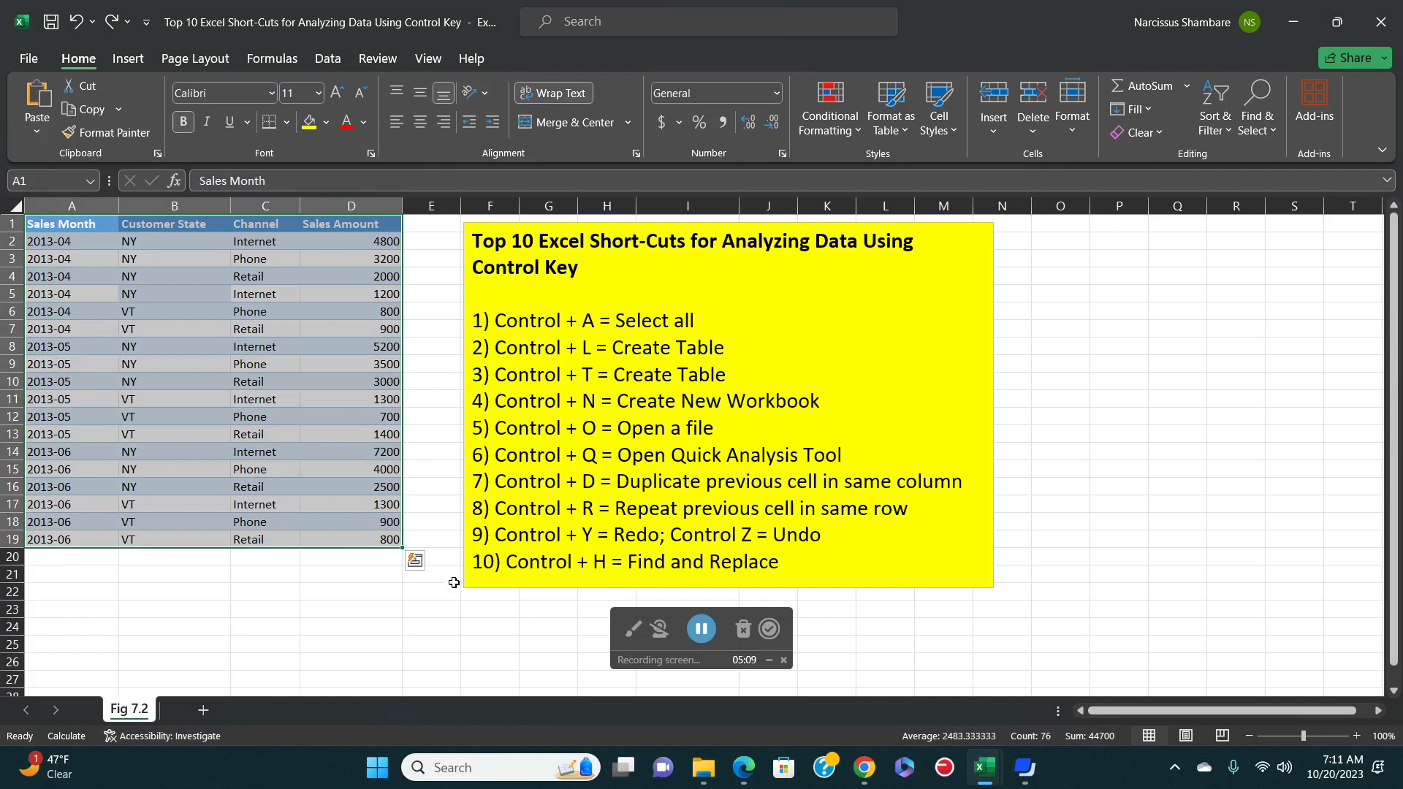
pyautogui.click(415, 563)
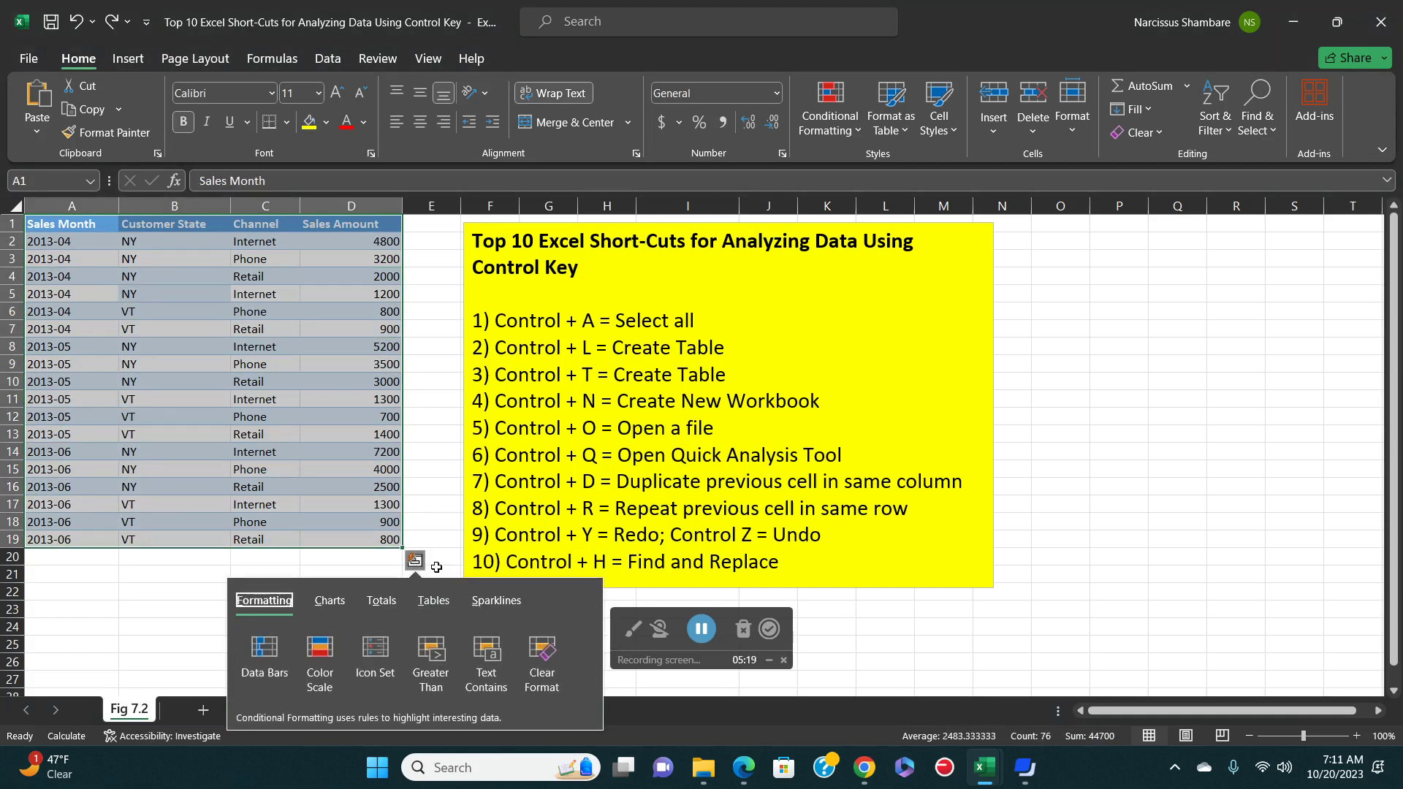
pyautogui.click(352, 559)
pyautogui.click(169, 337)
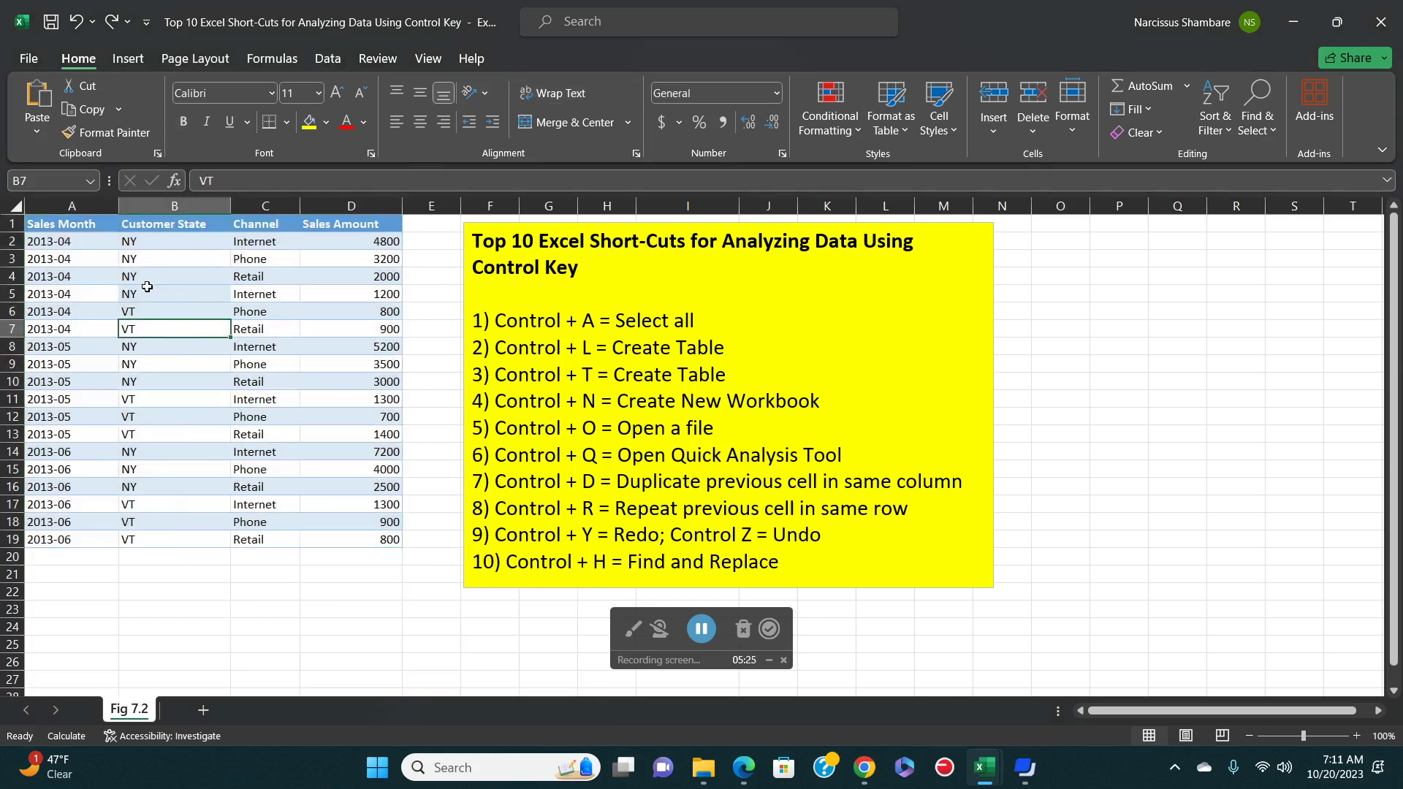
# Fill cell B6 with the value from the cell above it, and undo the fill.
pyautogui.click(145, 312)
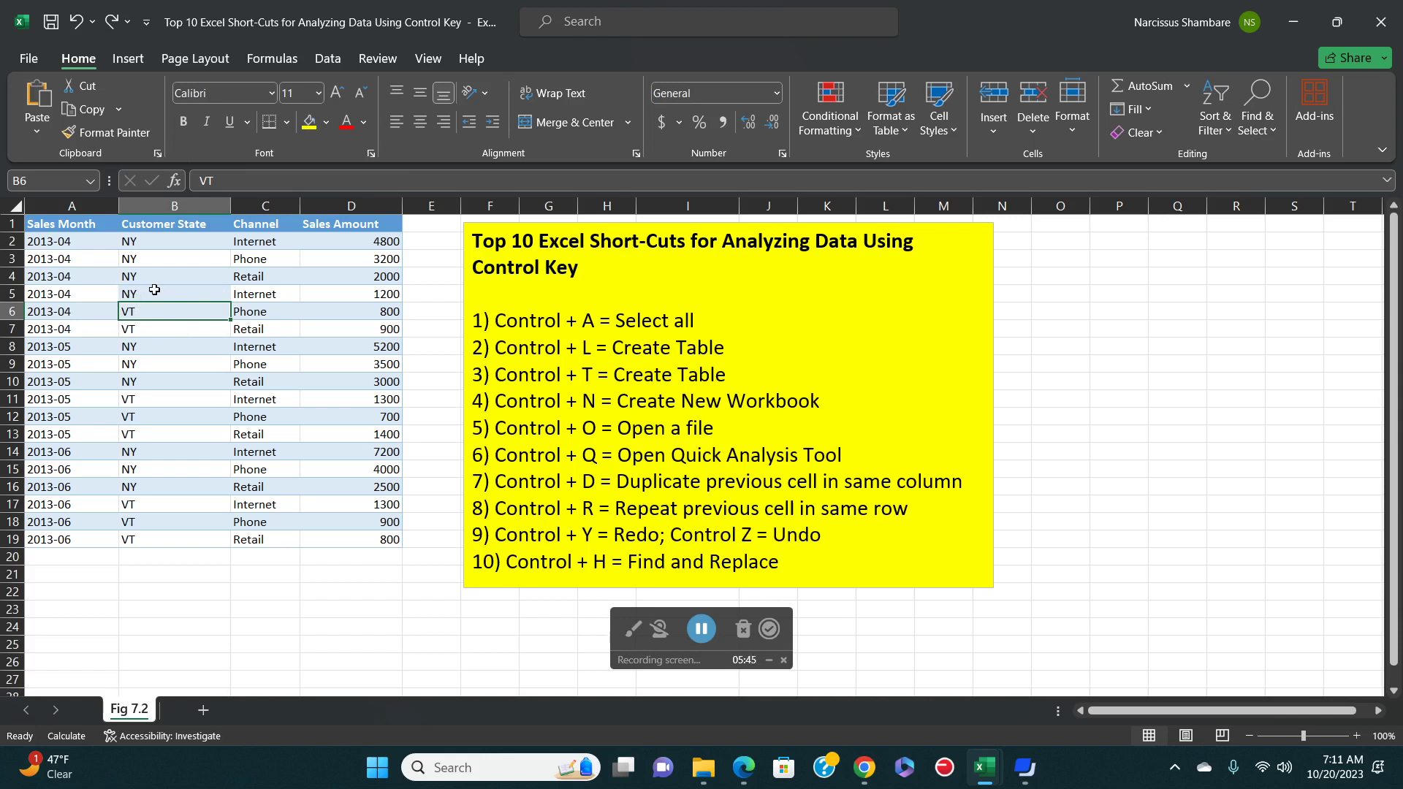
pyautogui.hotkey('ctrl', 'd')
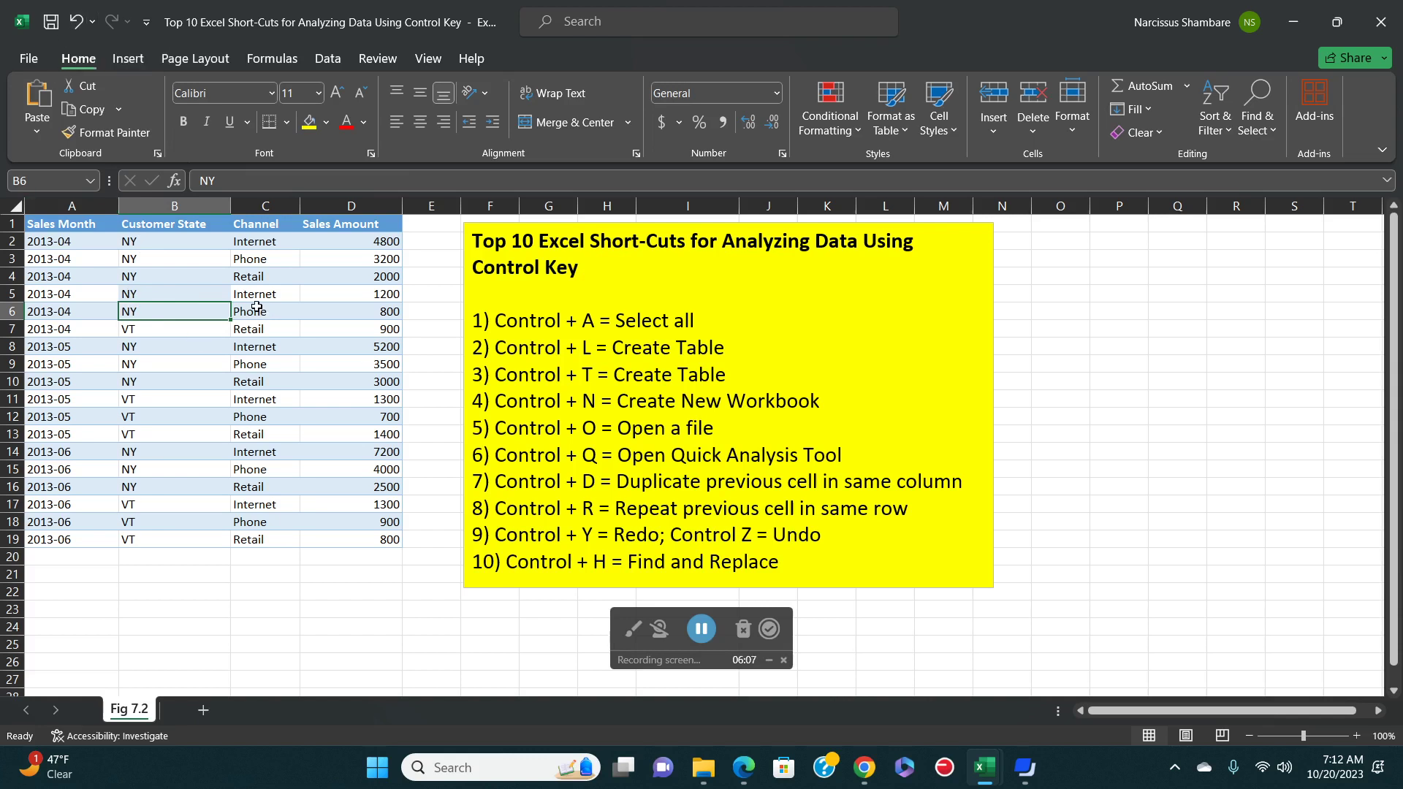
pyautogui.hotkey('ctrl', 'z')
# Fill cell B6 with the value from the preceding cell in its row, and undo the fill.
pyautogui.hotkey('ctrl', 'r')
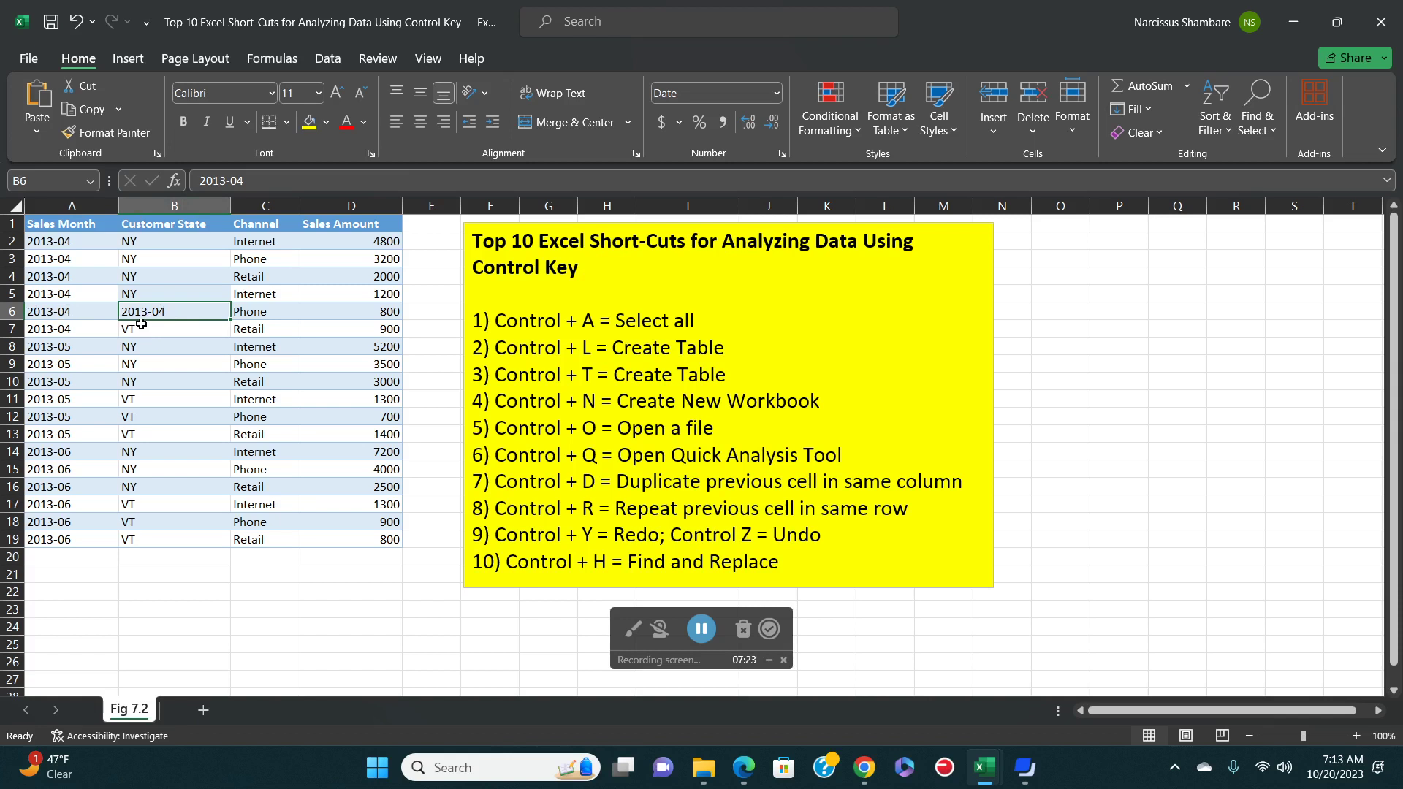
pyautogui.click(77, 22)
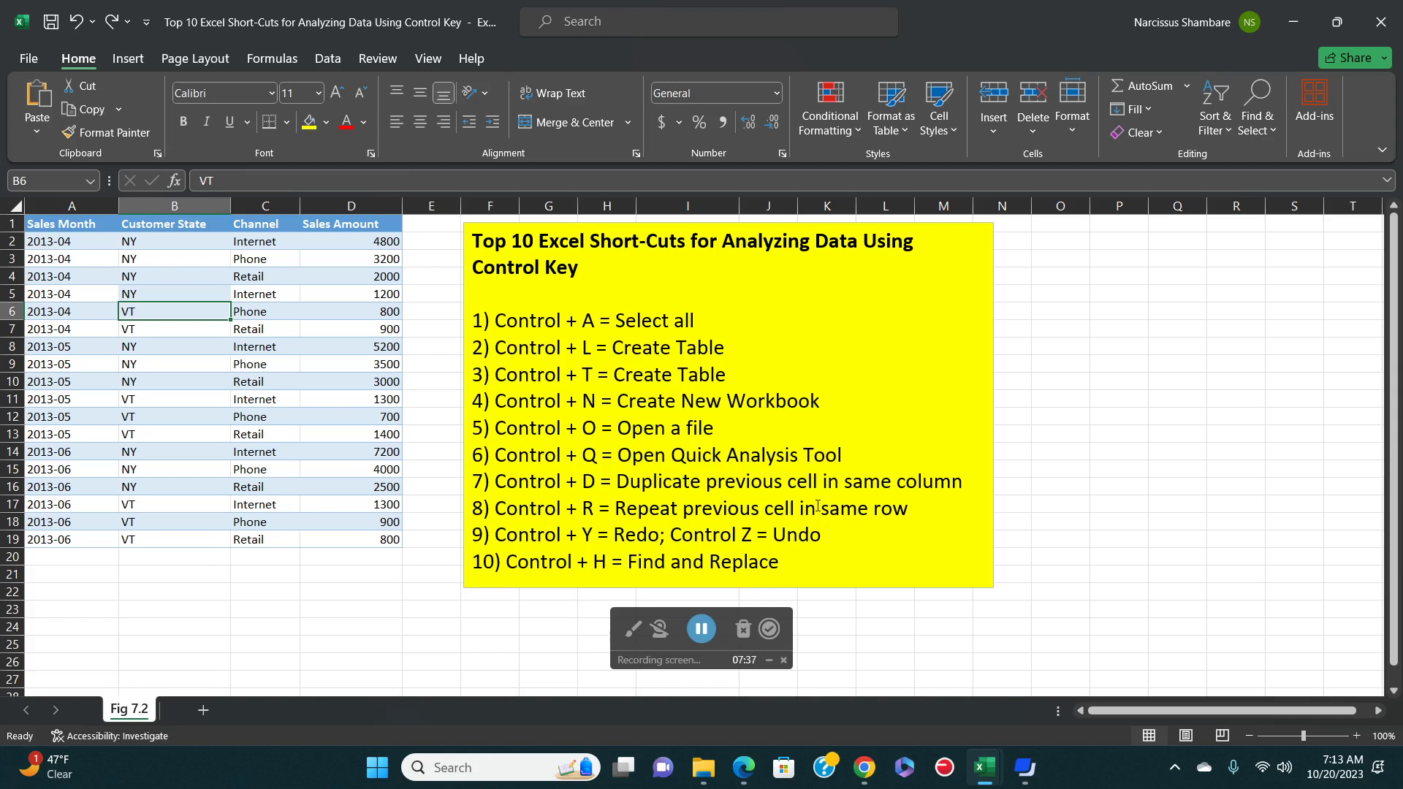
# Open Find and Replace on its replace options and close it without replacing anything.
pyautogui.hotkey('ctrl', 'h')
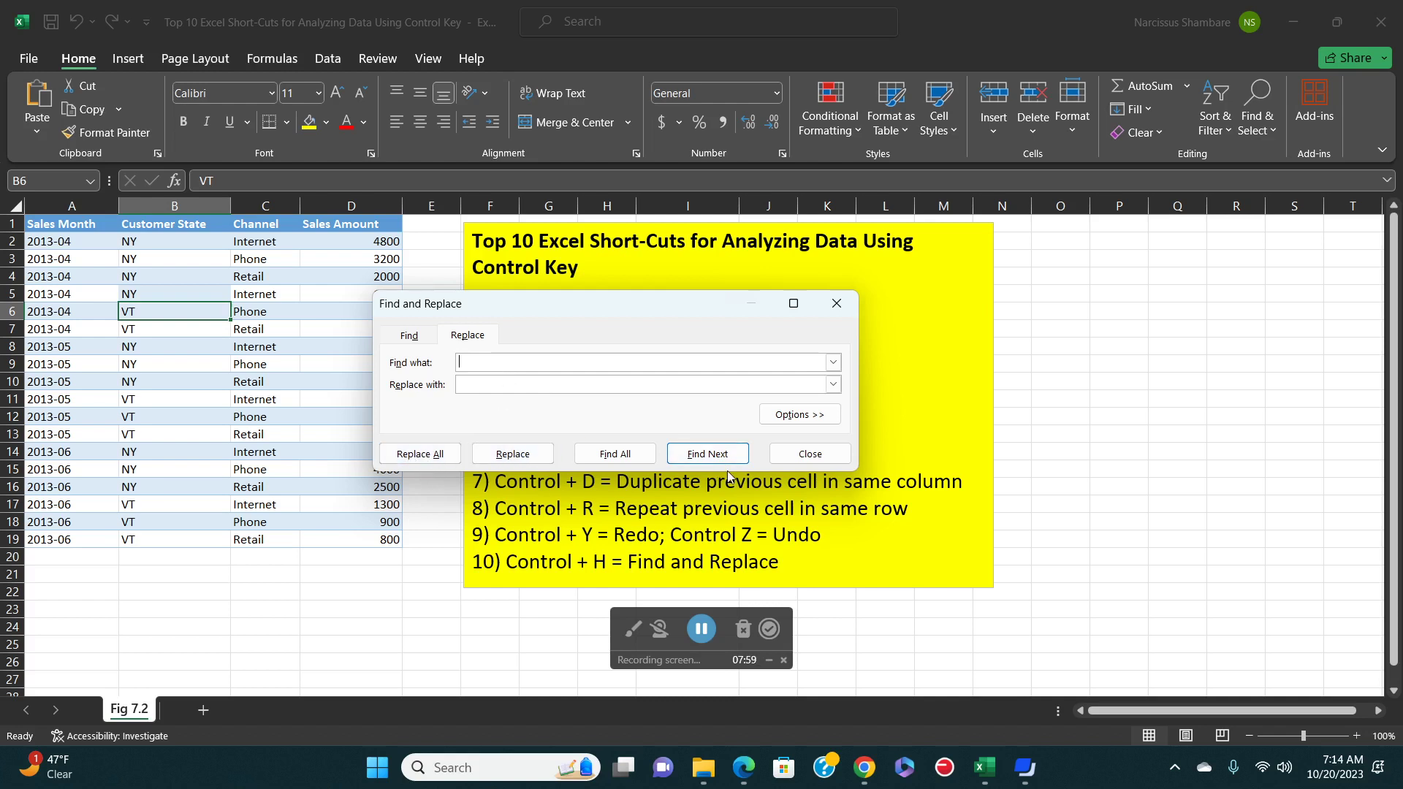
pyautogui.click(816, 459)
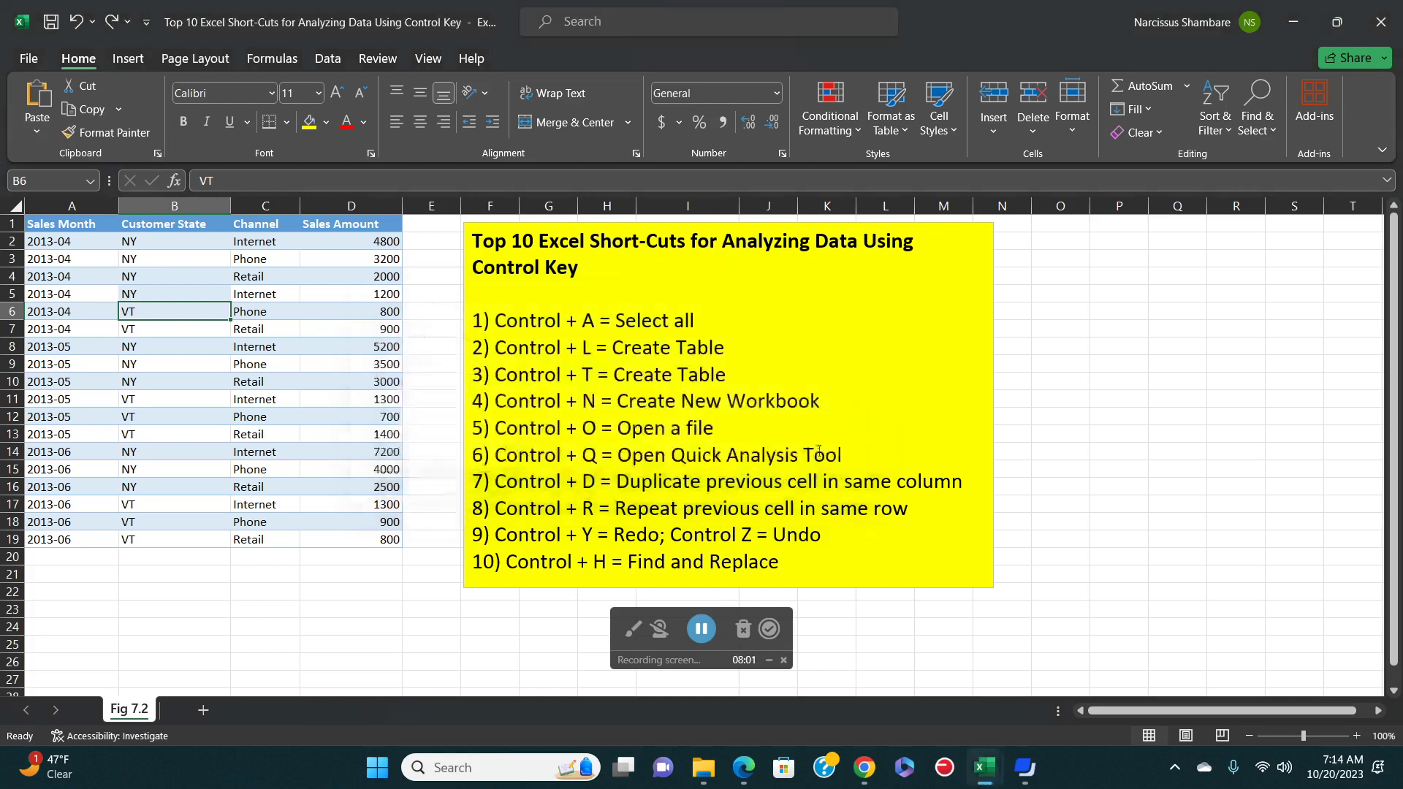